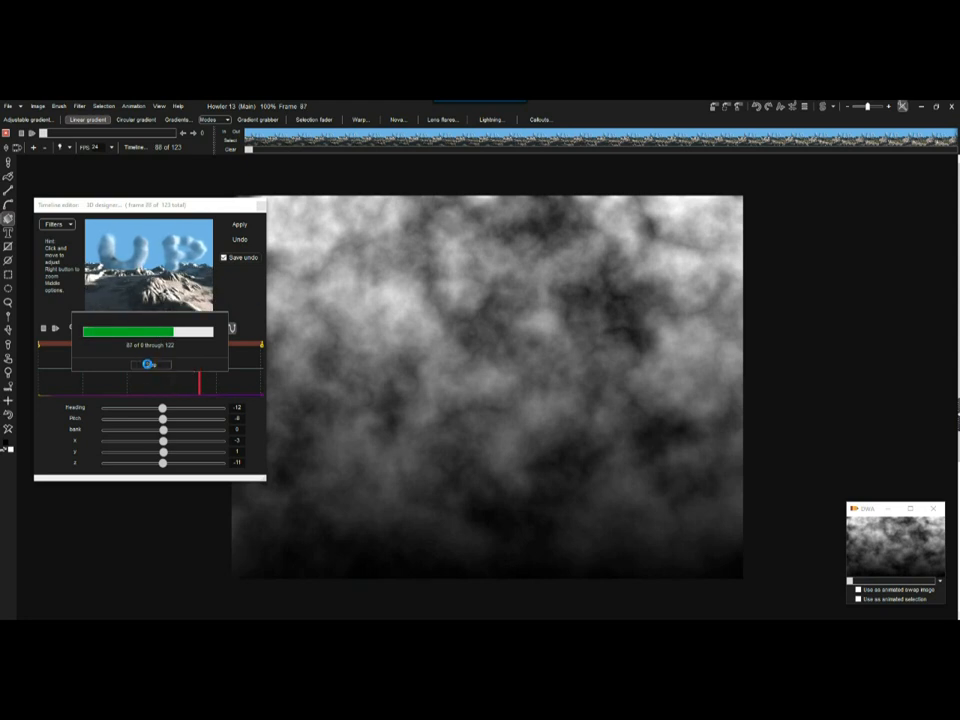
Step: Close the timeline editor of the 3D designer render and return the animation to its first frame
click(148, 364)
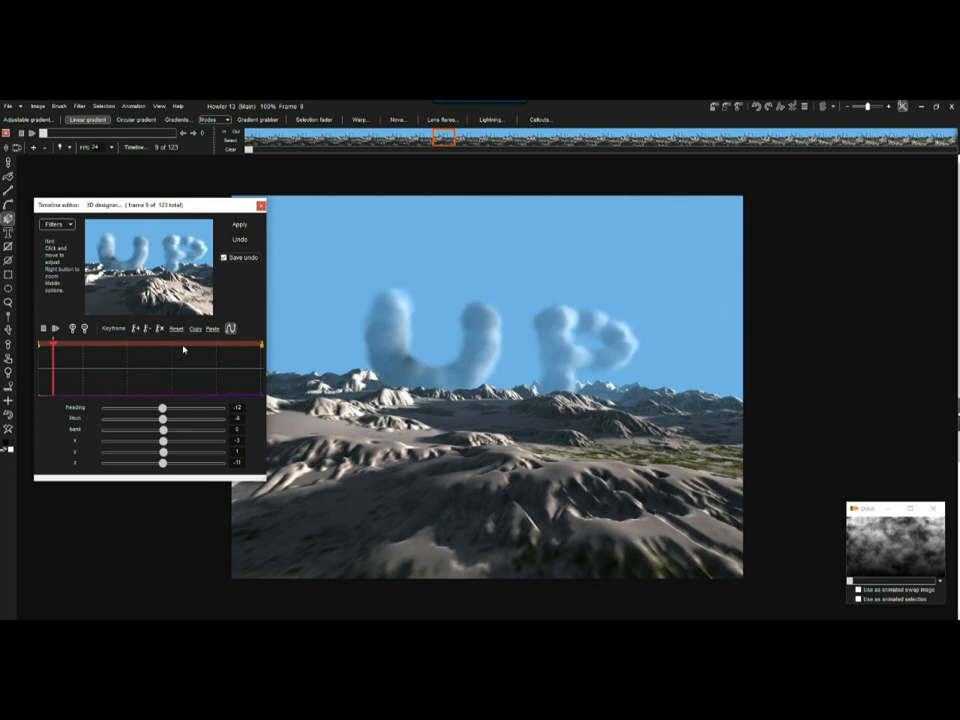
click(261, 205)
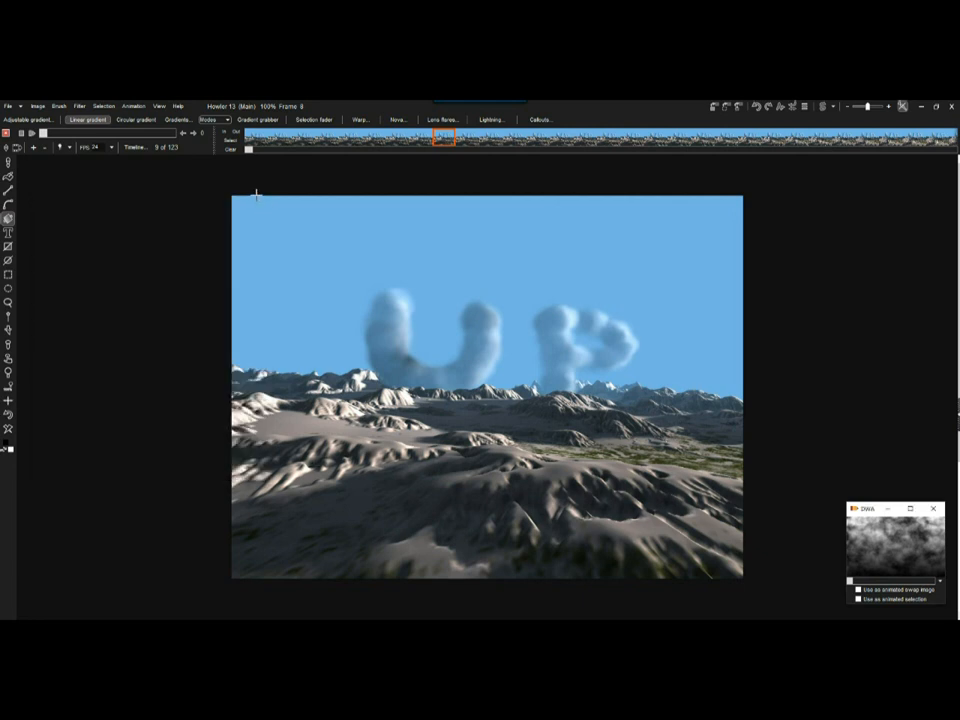
mouse_move(49, 133)
mouse_down()
mouse_move(185, 141)
mouse_move(25, 143)
mouse_move(126, 138)
mouse_move(30, 140)
mouse_move(107, 146)
mouse_move(37, 138)
mouse_up()
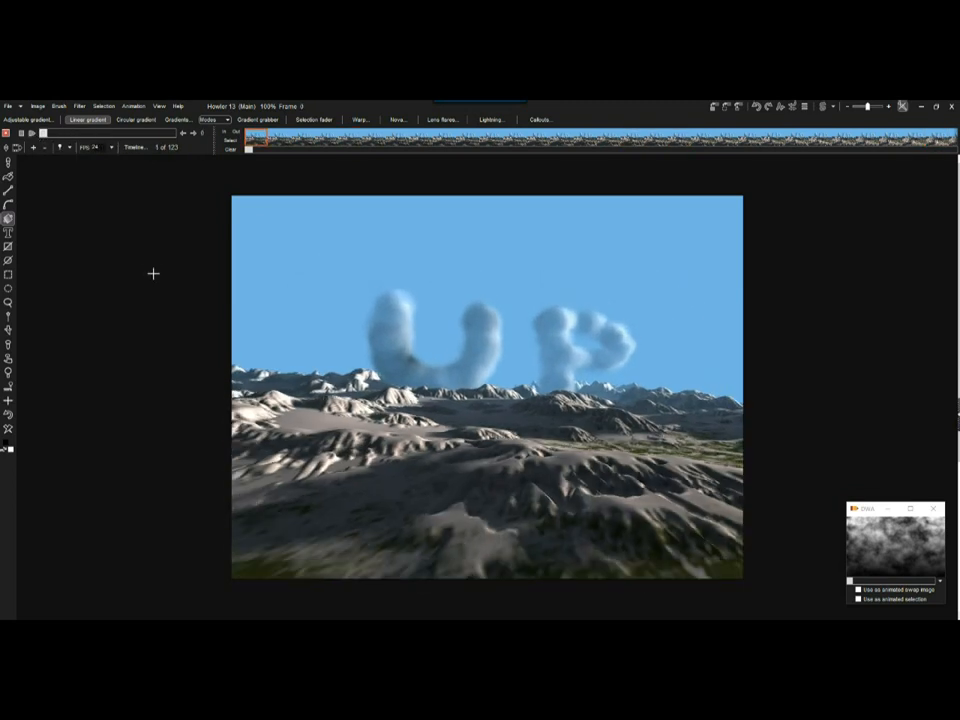
Step: Store the rendered landscape animation to disc and place its stored copy above the grayscale cloud one
click(137, 106)
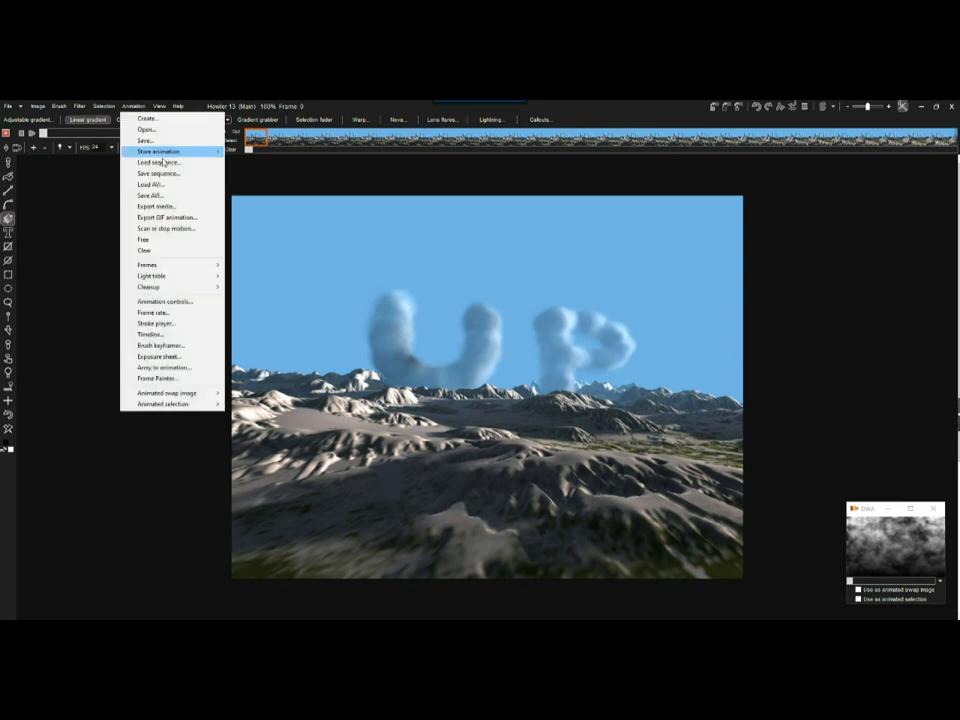
mouse_move(175, 151)
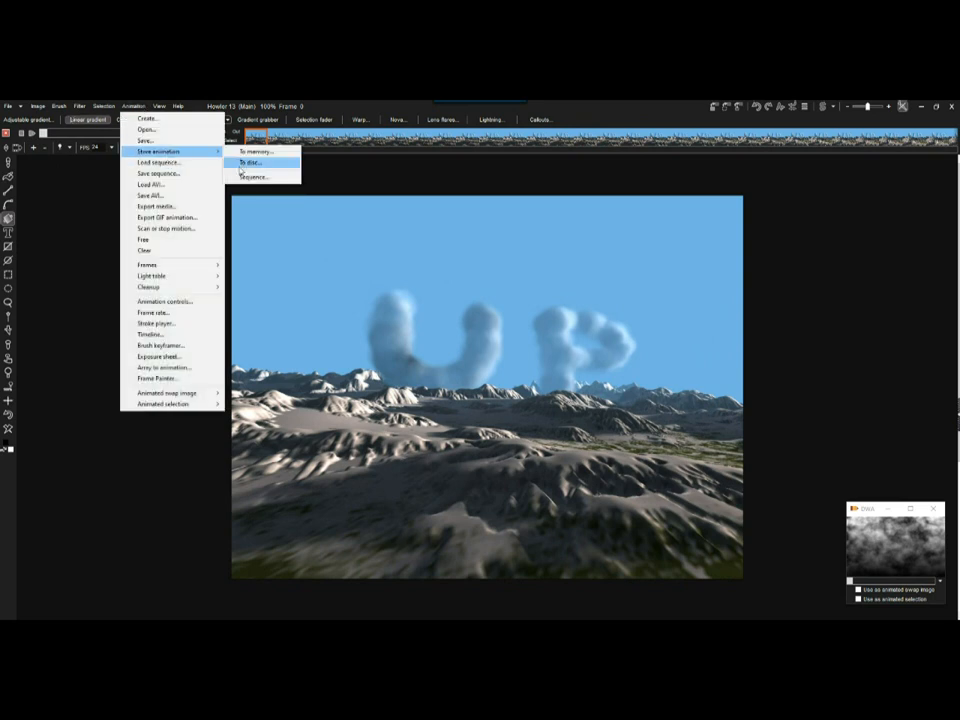
click(242, 168)
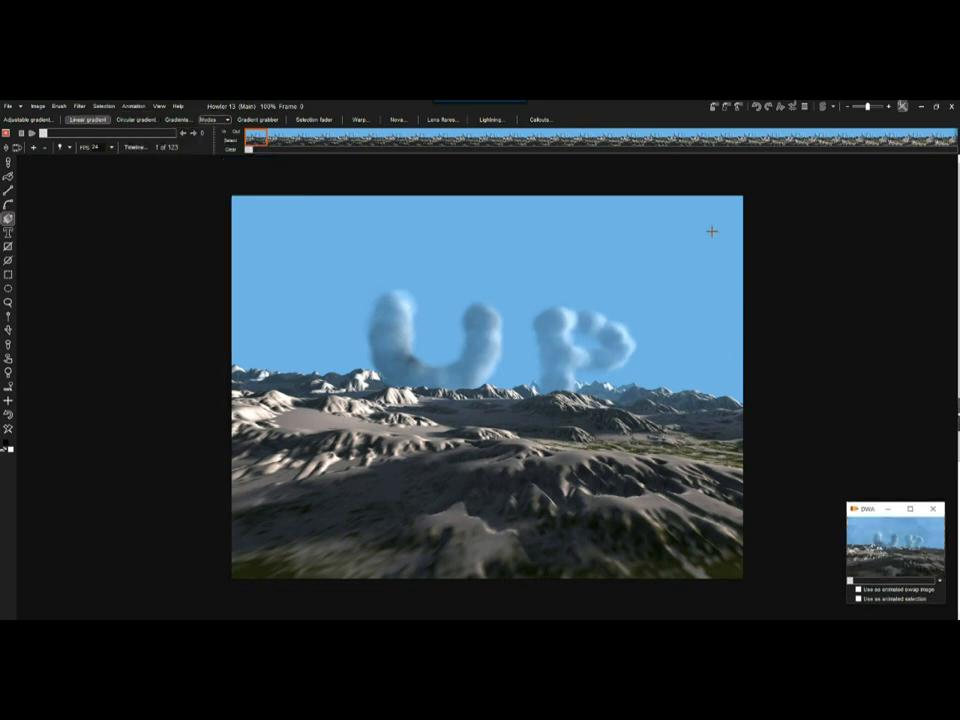
drag(869, 511, 867, 391)
Step: Restore the stored grayscale cloud animation as the current one and open it in 3D Designer
click(895, 541)
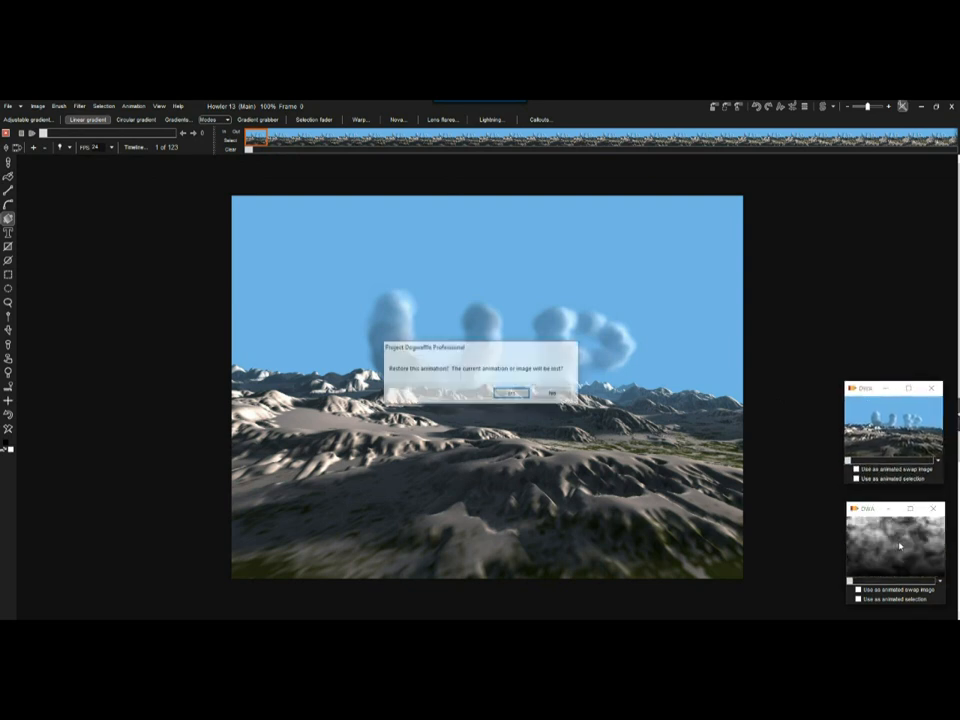
click(511, 393)
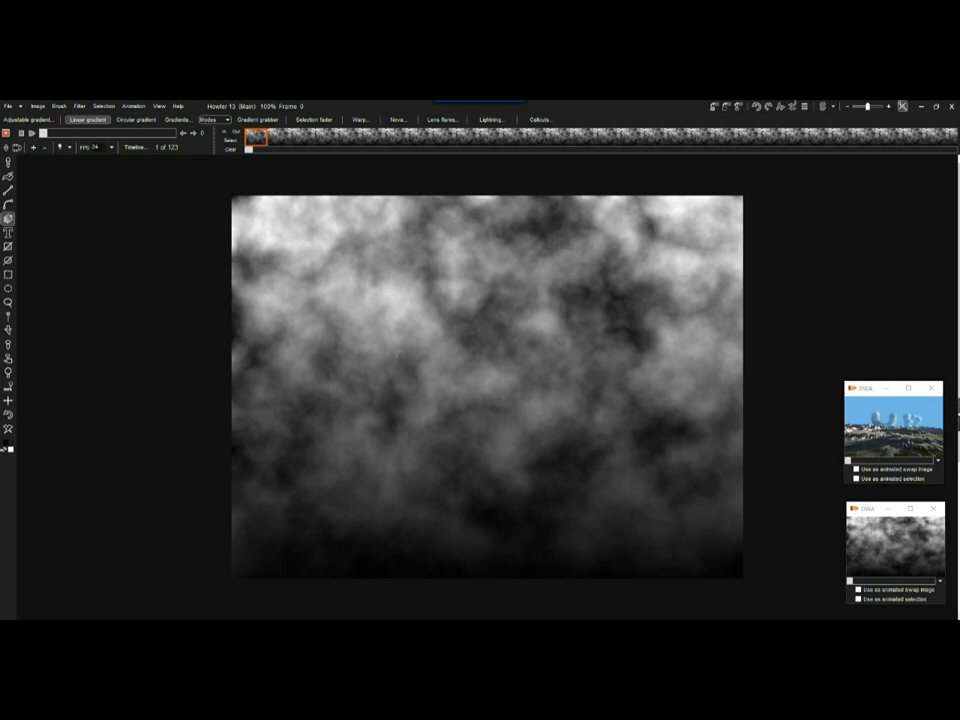
click(79, 106)
mouse_move(126, 212)
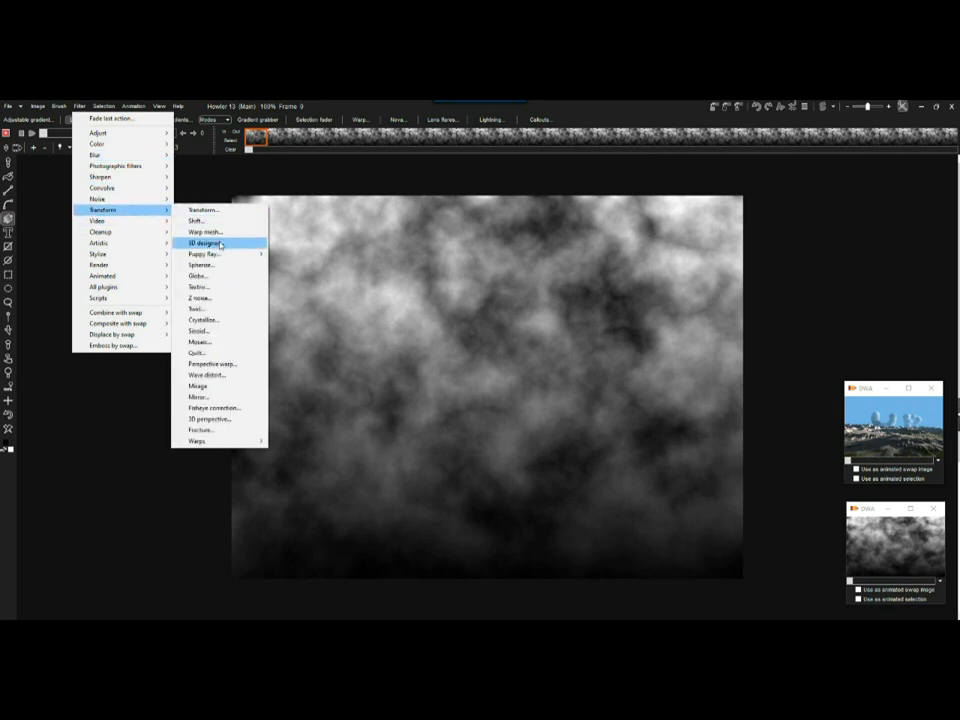
click(250, 243)
drag(493, 212, 181, 181)
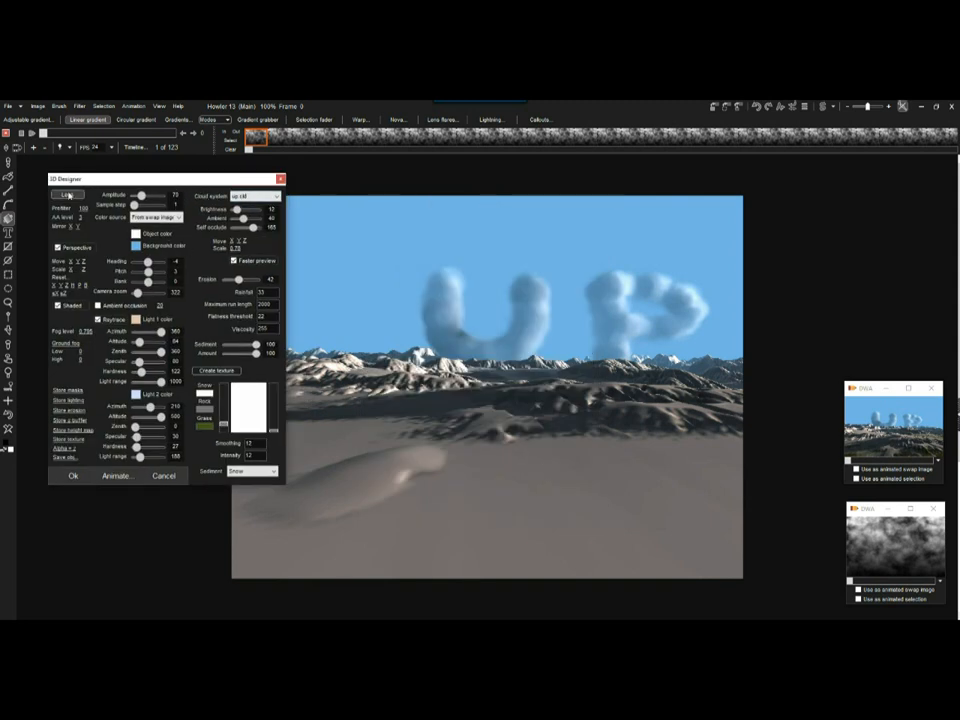
Step: Choose up.cld from the cloud systems among the extended 3D Designer settings and close the designer
click(66, 195)
drag(106, 182, 106, 193)
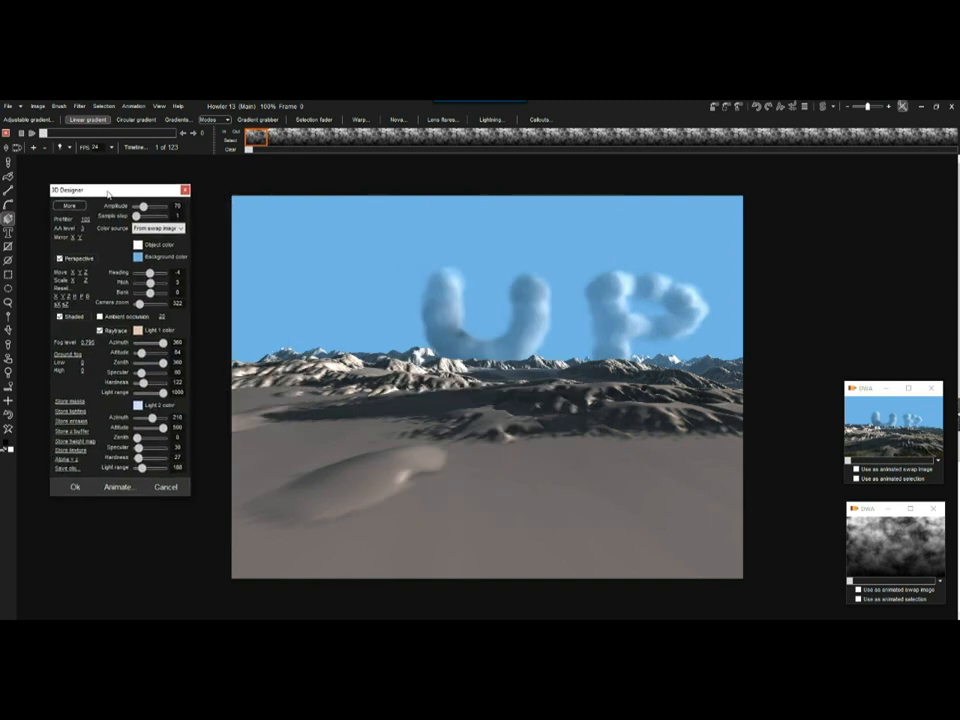
click(70, 206)
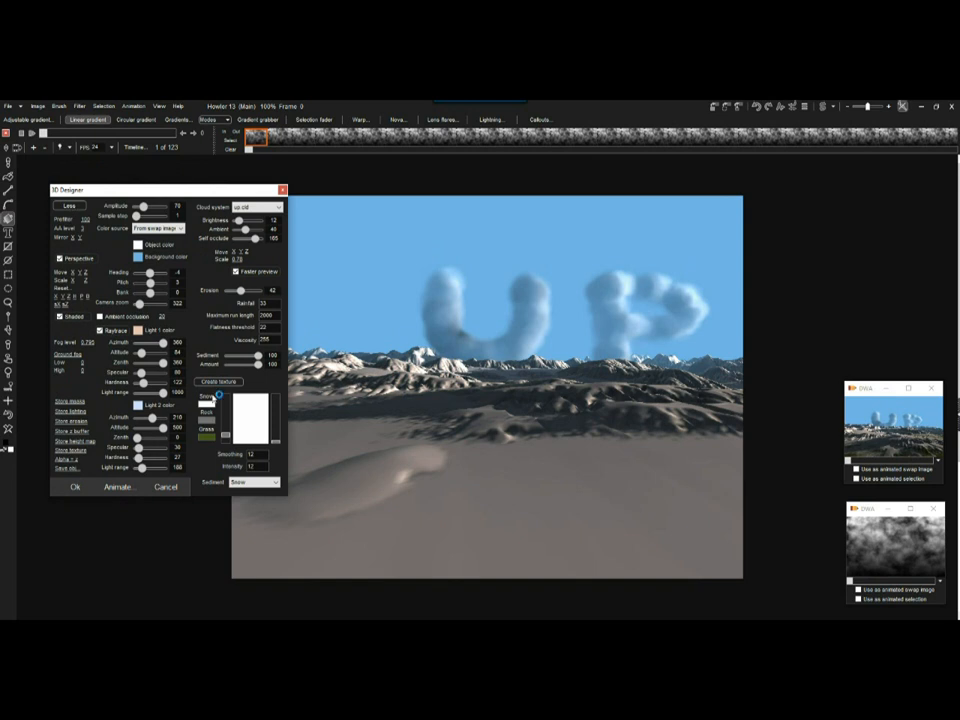
click(262, 207)
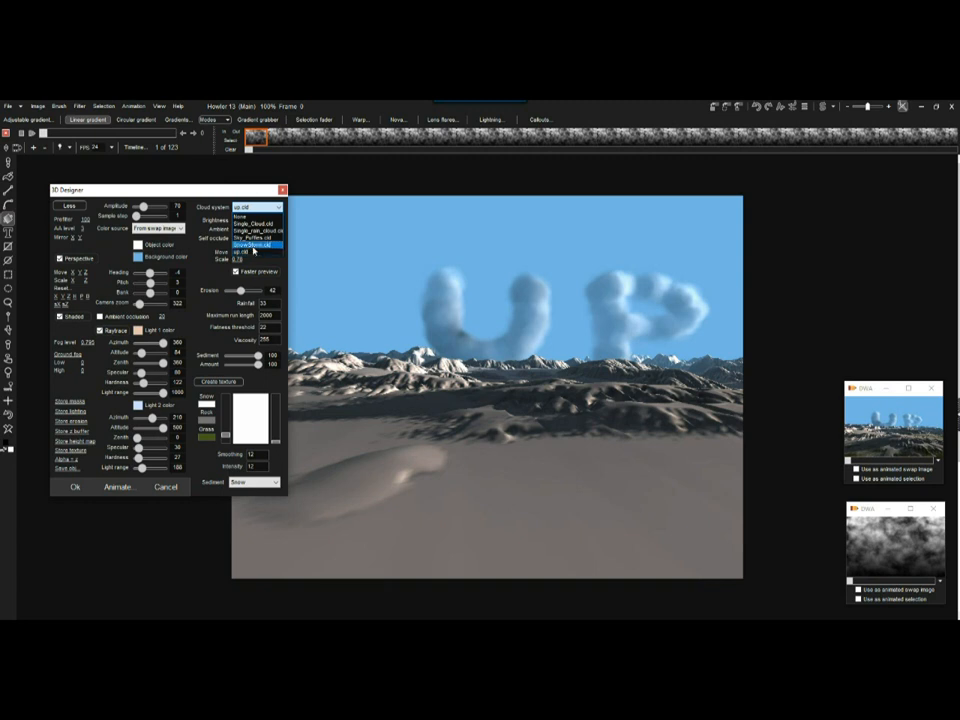
click(249, 254)
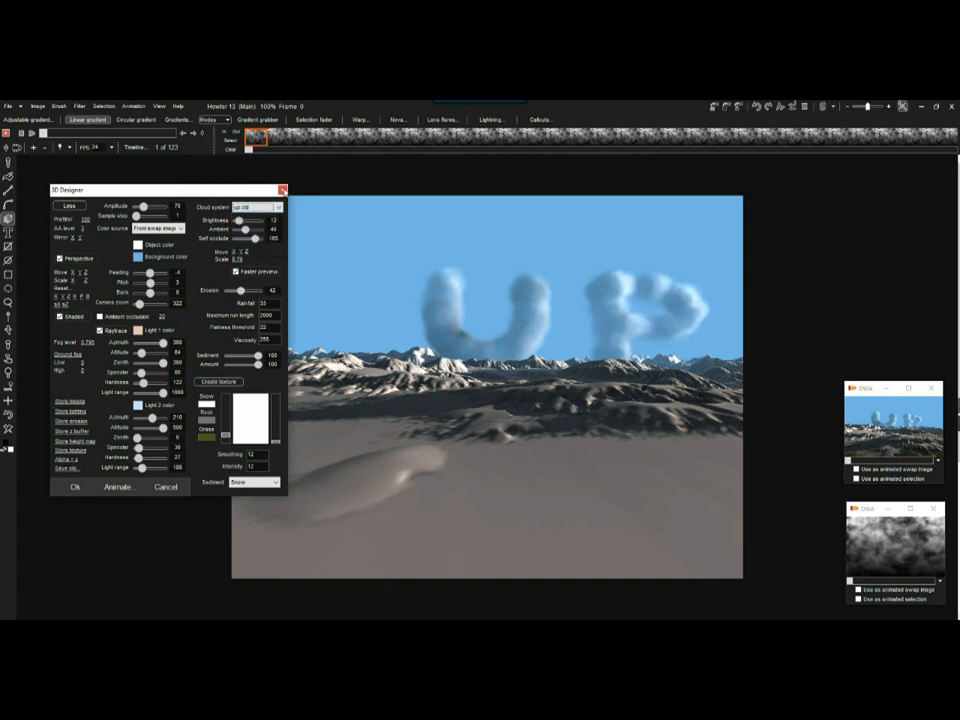
click(283, 189)
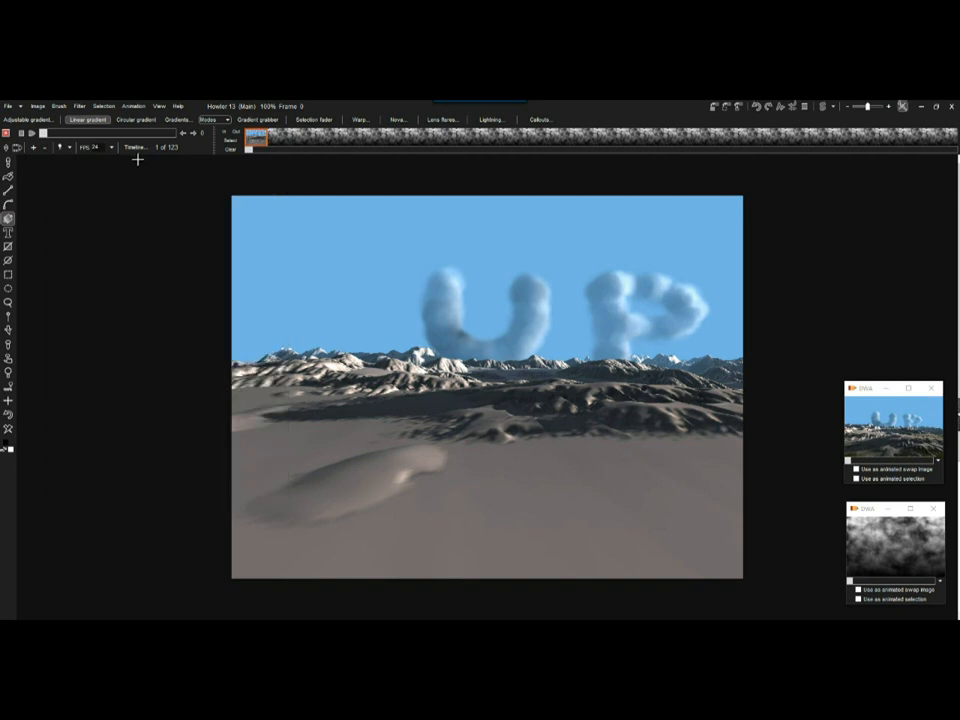
Step: Clear the canvas to white and free the current animation
click(9, 430)
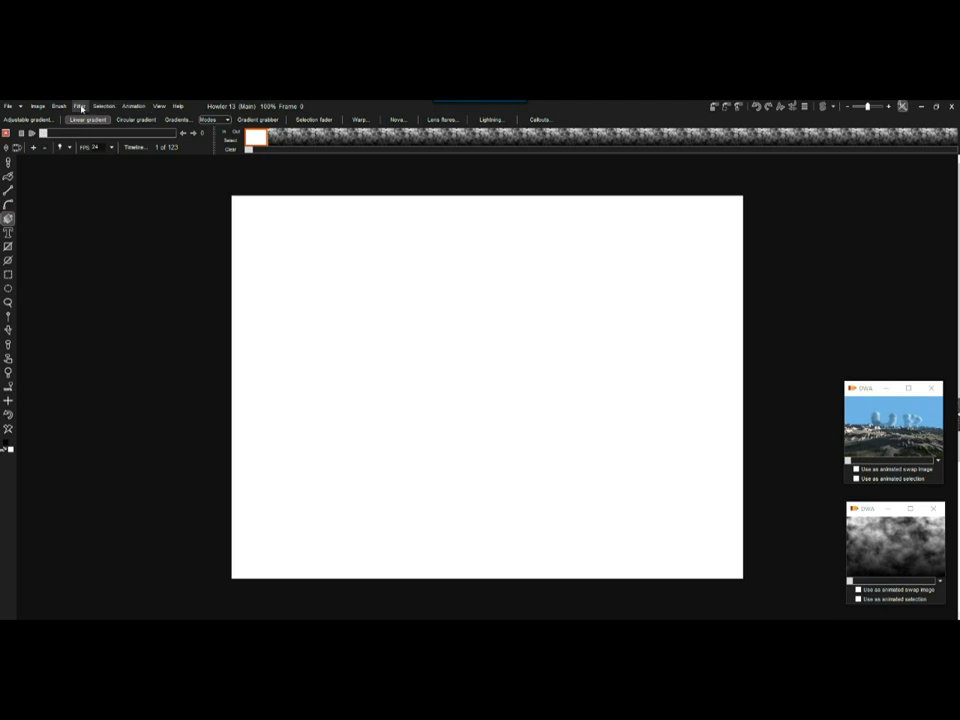
click(134, 106)
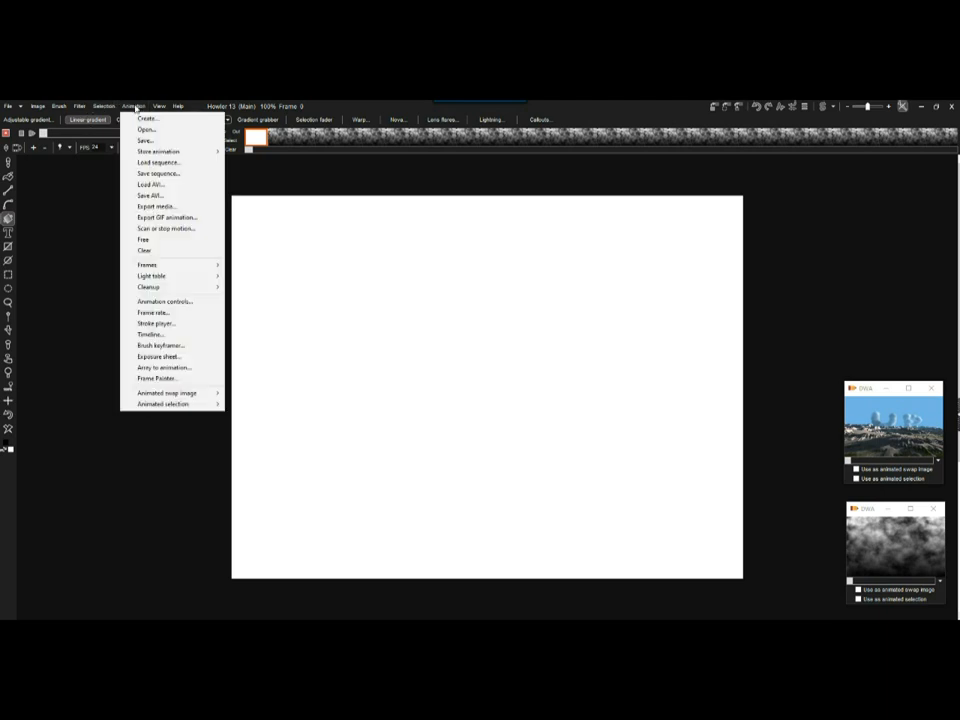
click(158, 240)
click(417, 412)
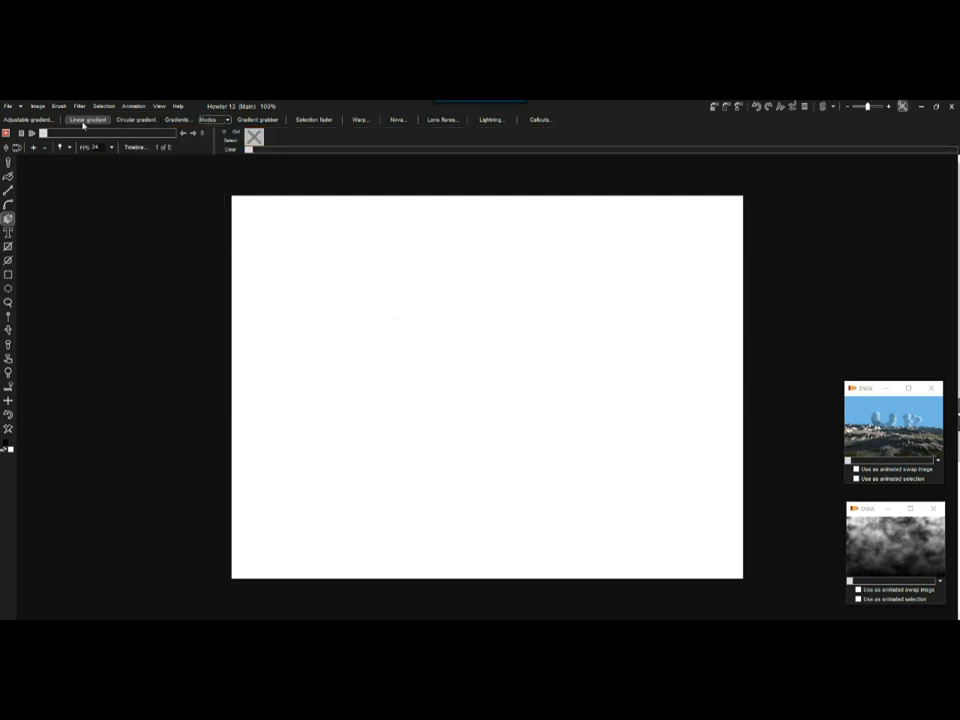
Step: Open the Particle modeler, empty its UP letter model by starting a new one, and close it
click(79, 106)
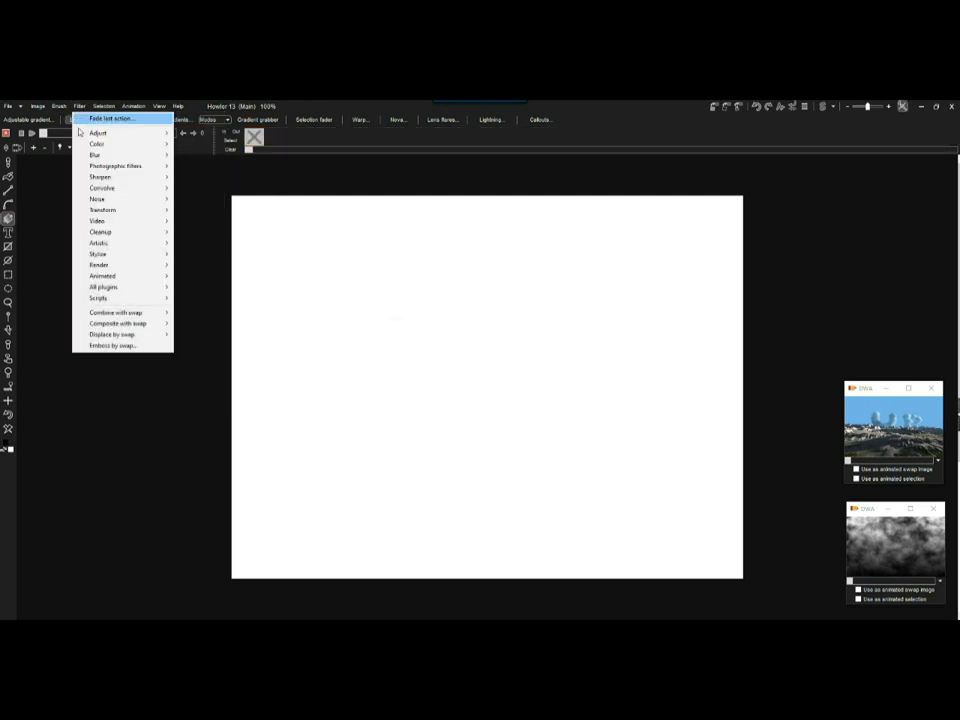
mouse_move(100, 276)
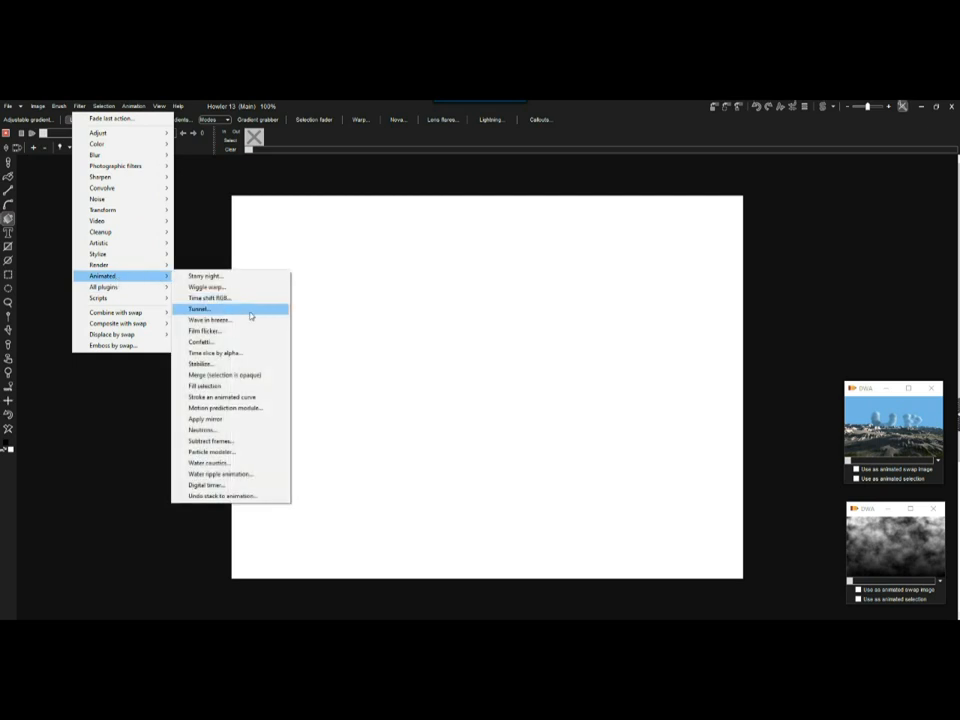
click(258, 456)
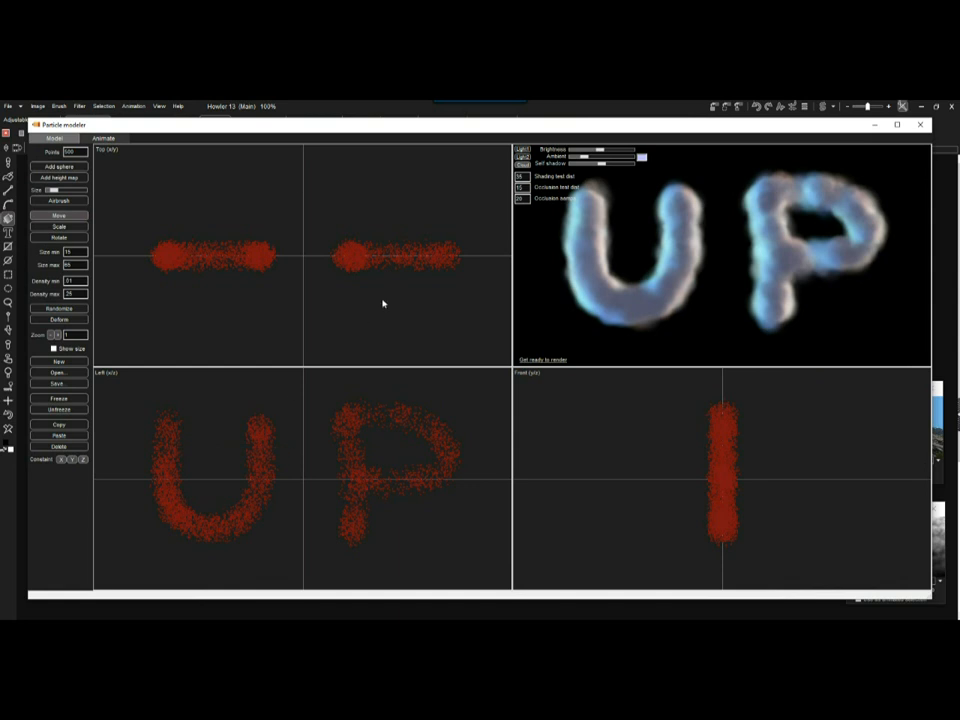
drag(180, 125, 162, 147)
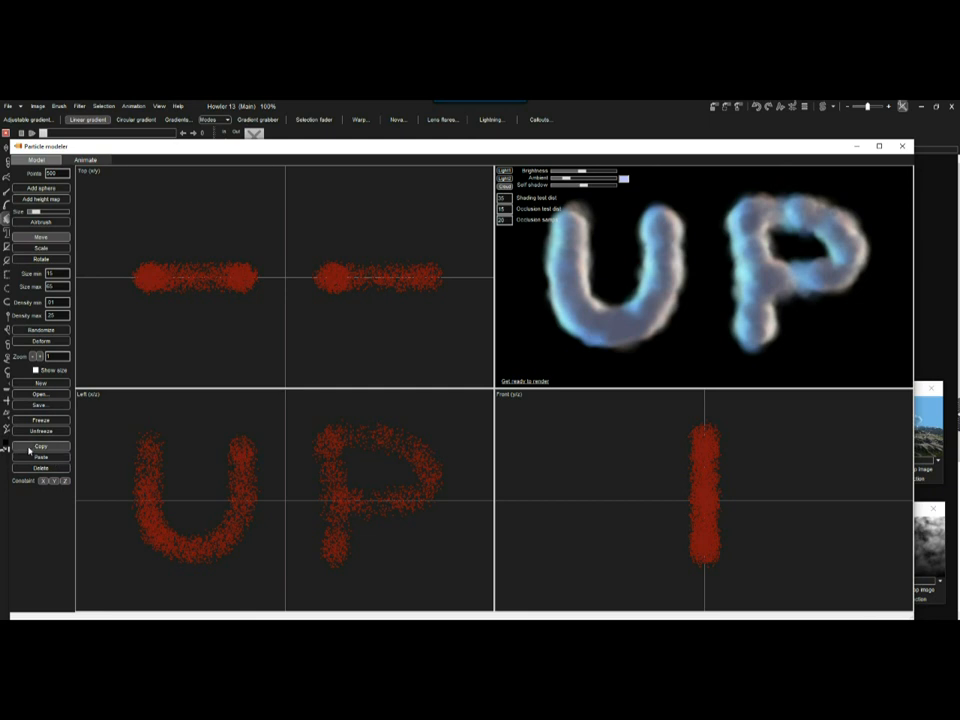
click(41, 383)
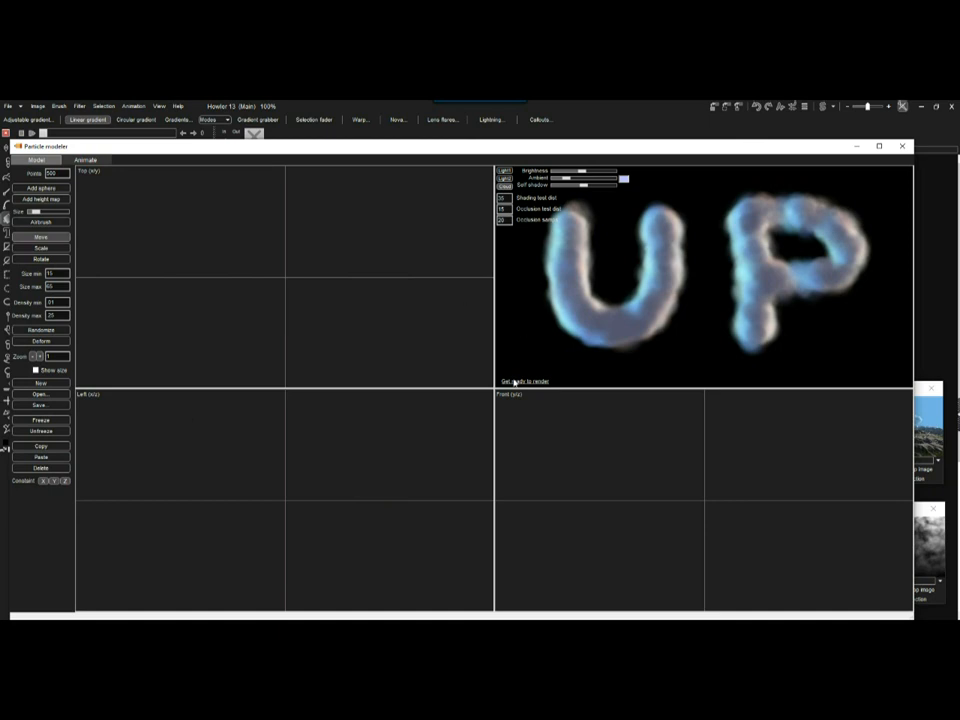
click(903, 147)
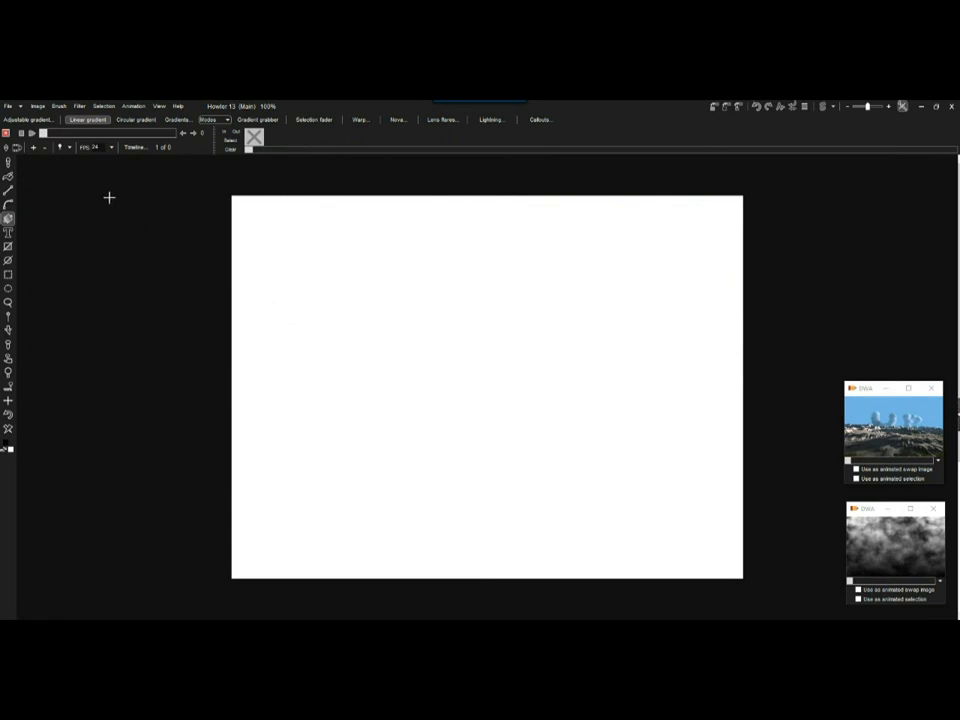
Step: Hide the animation timeline strip and reopen the Particle modeler from the animated filters
click(79, 106)
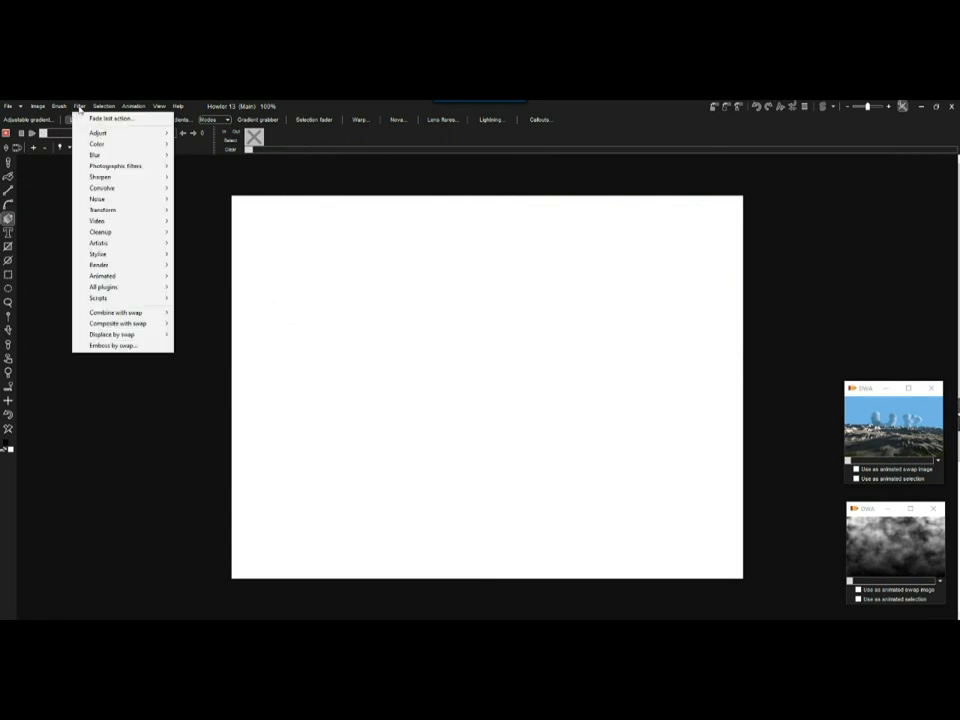
click(80, 106)
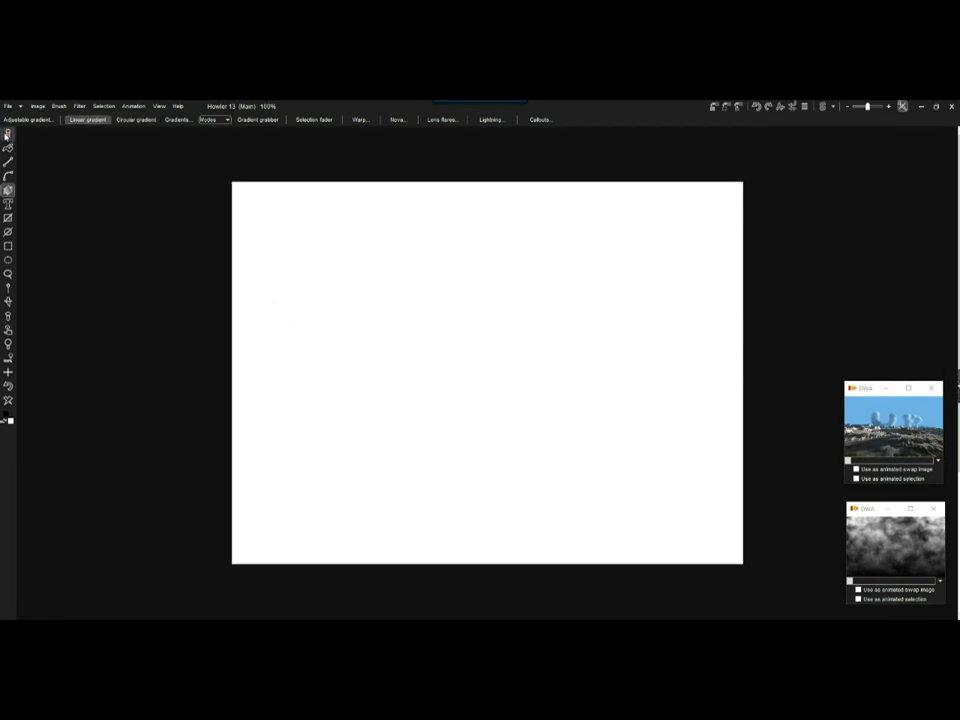
click(80, 106)
mouse_move(100, 211)
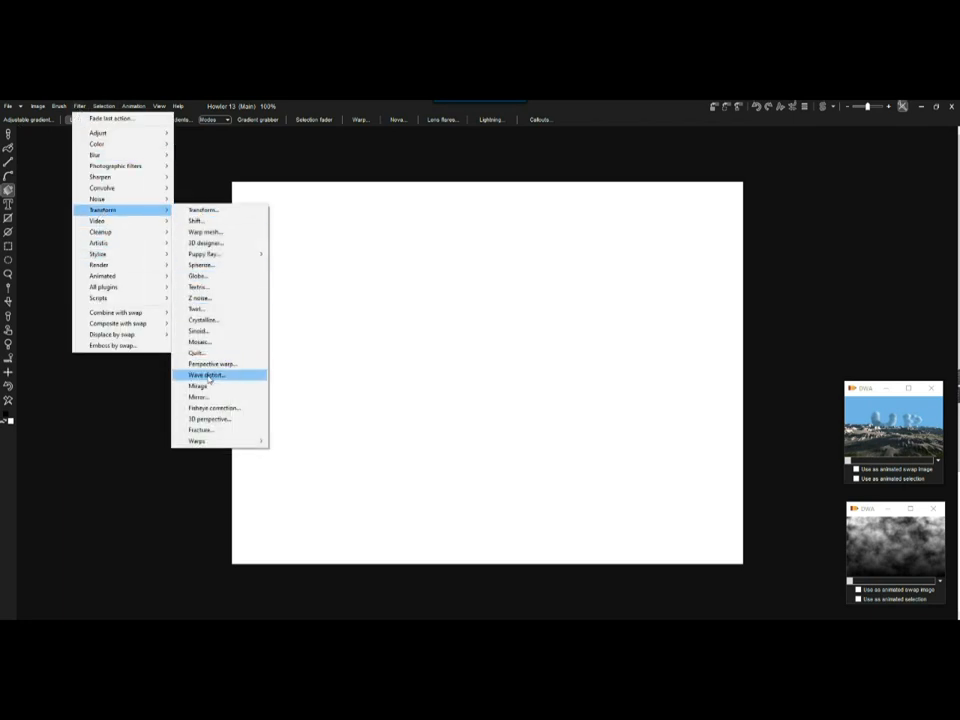
mouse_move(119, 281)
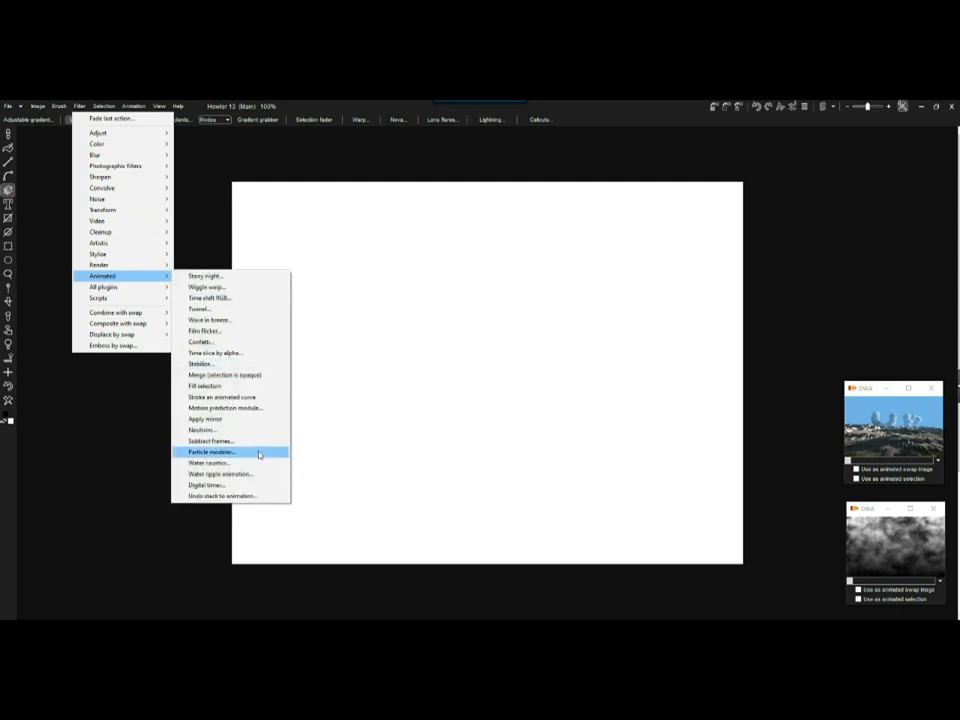
click(233, 454)
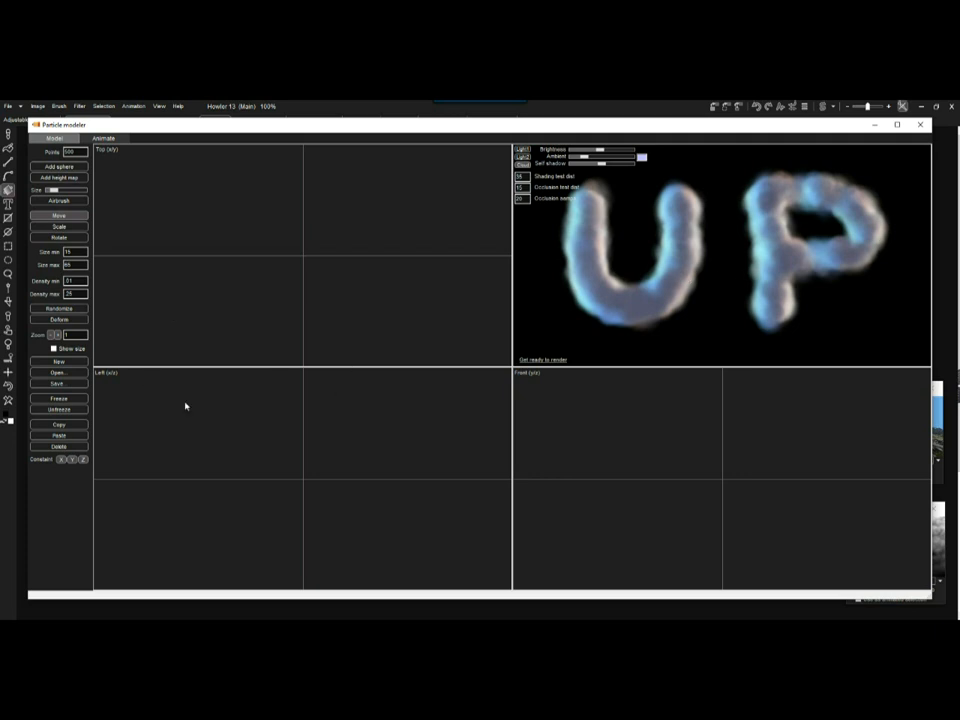
Step: Load the up.cld cloud file from the Clouds folder into the Particle modeler
click(58, 373)
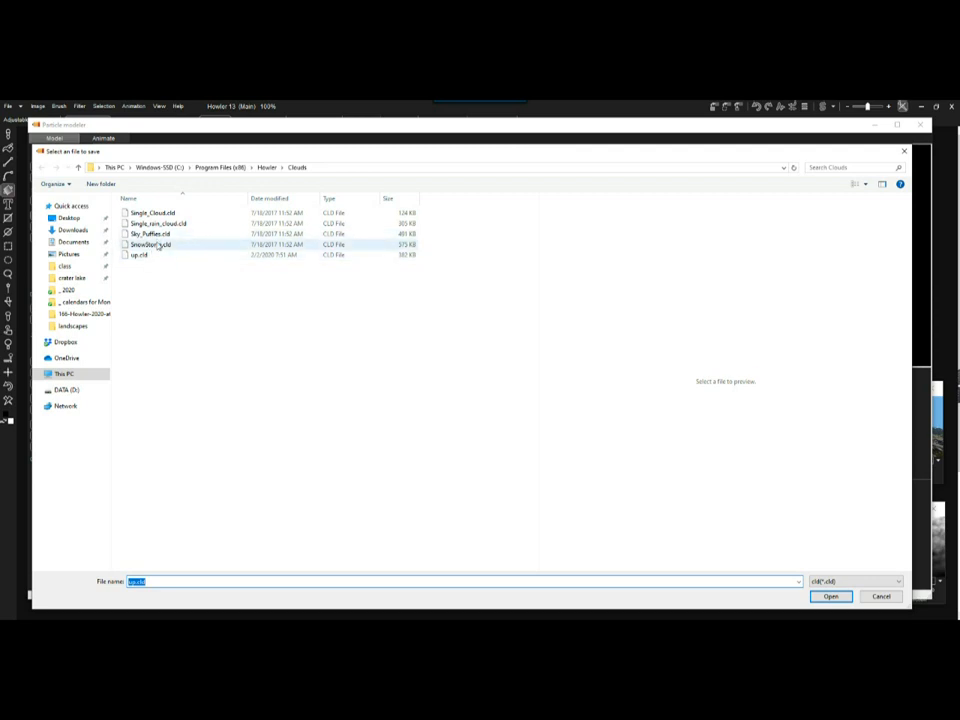
click(140, 257)
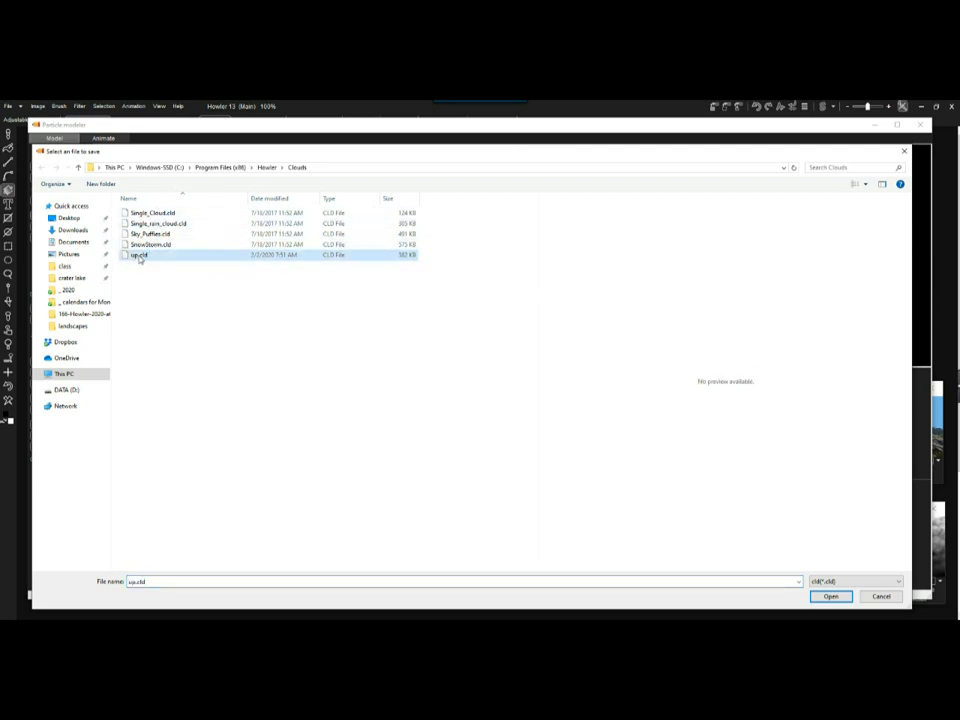
click(884, 598)
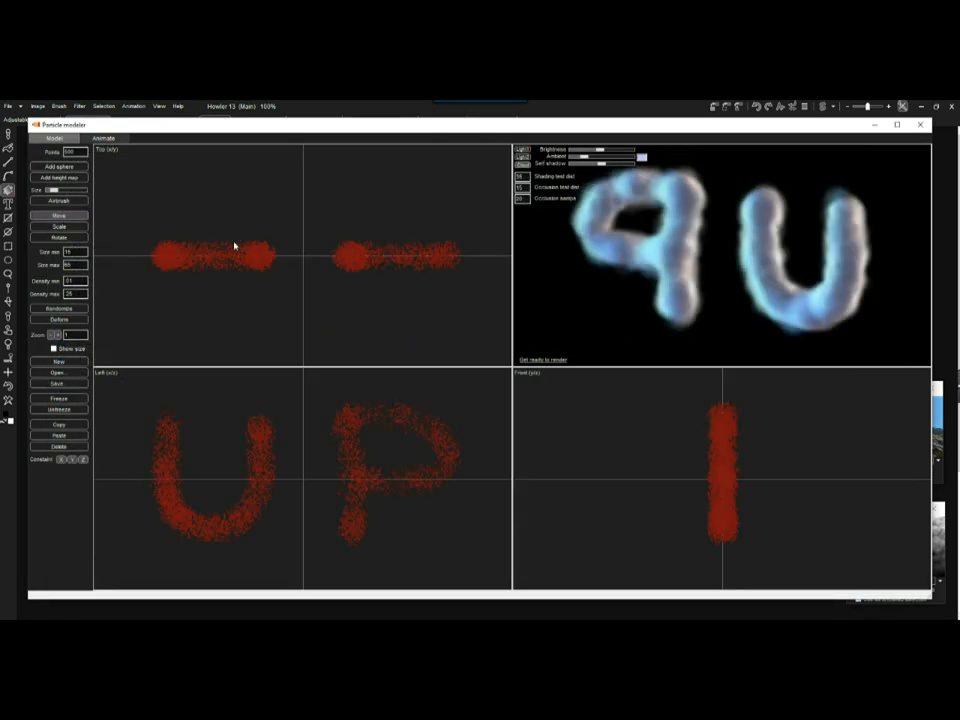
Step: Start a new particle model with a 500-point sphere and render it as a cloud in the preview
click(61, 362)
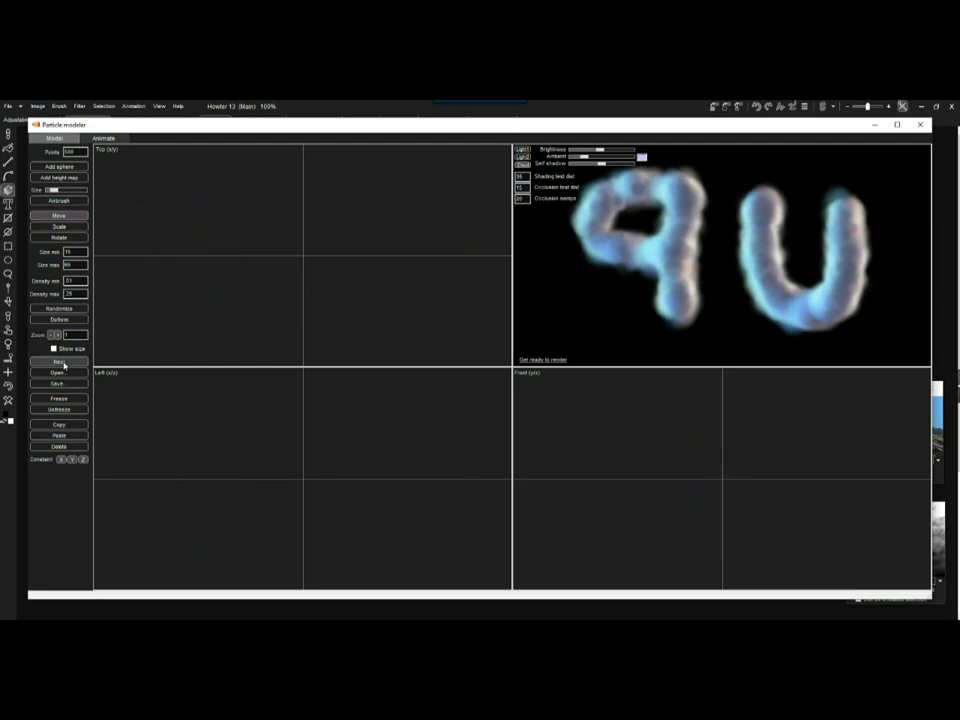
click(58, 167)
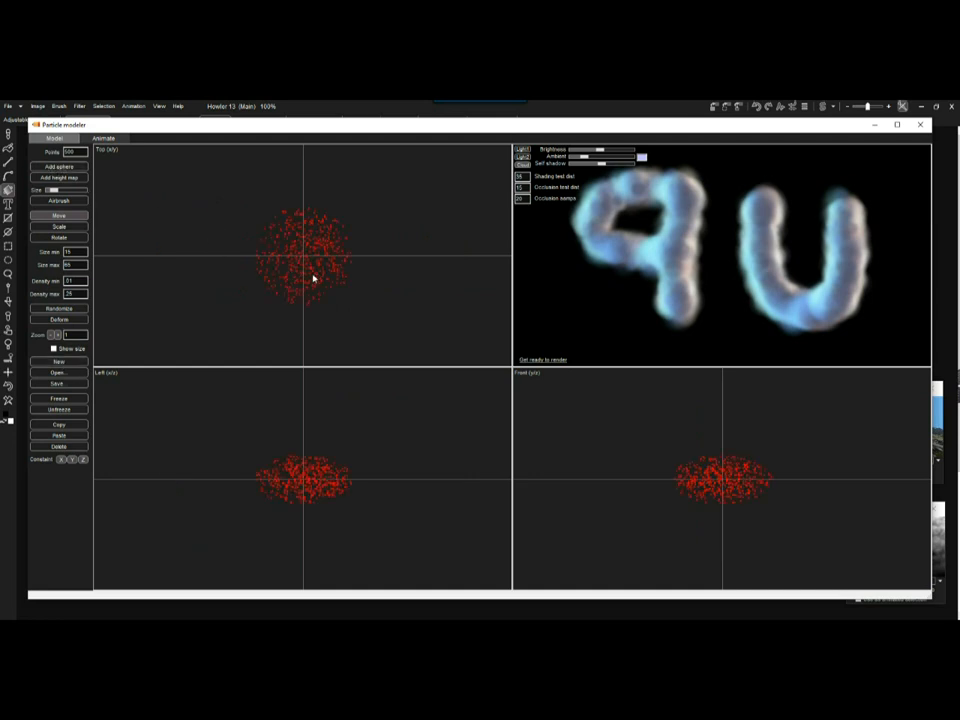
click(551, 360)
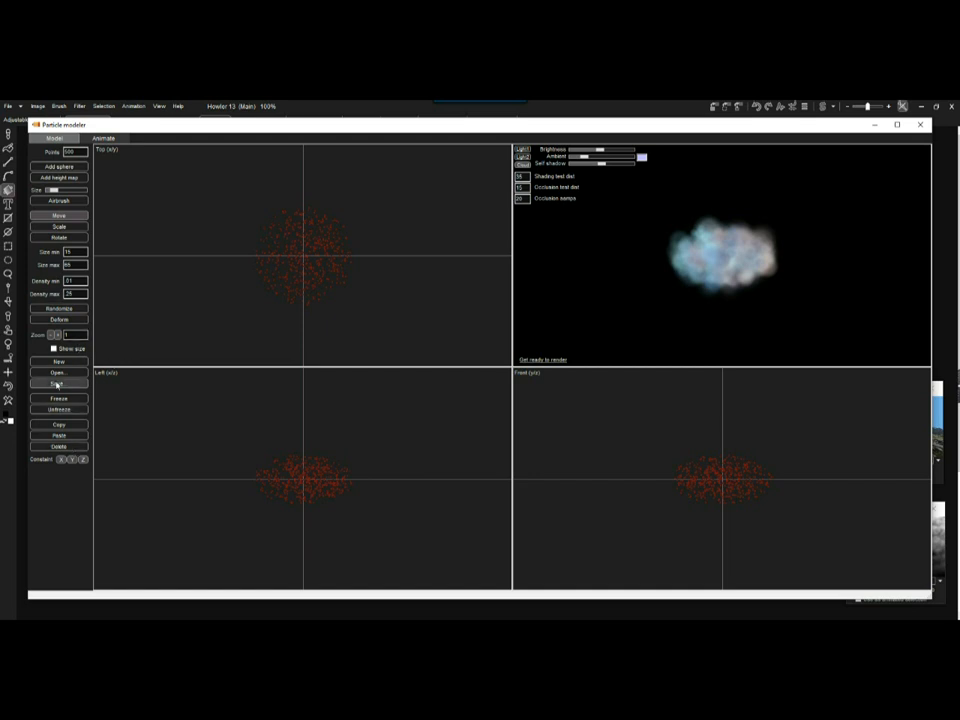
Step: Start a new particle model, airbrush the word "howler" in the Left (x/z) view, and render it in the preview
click(59, 361)
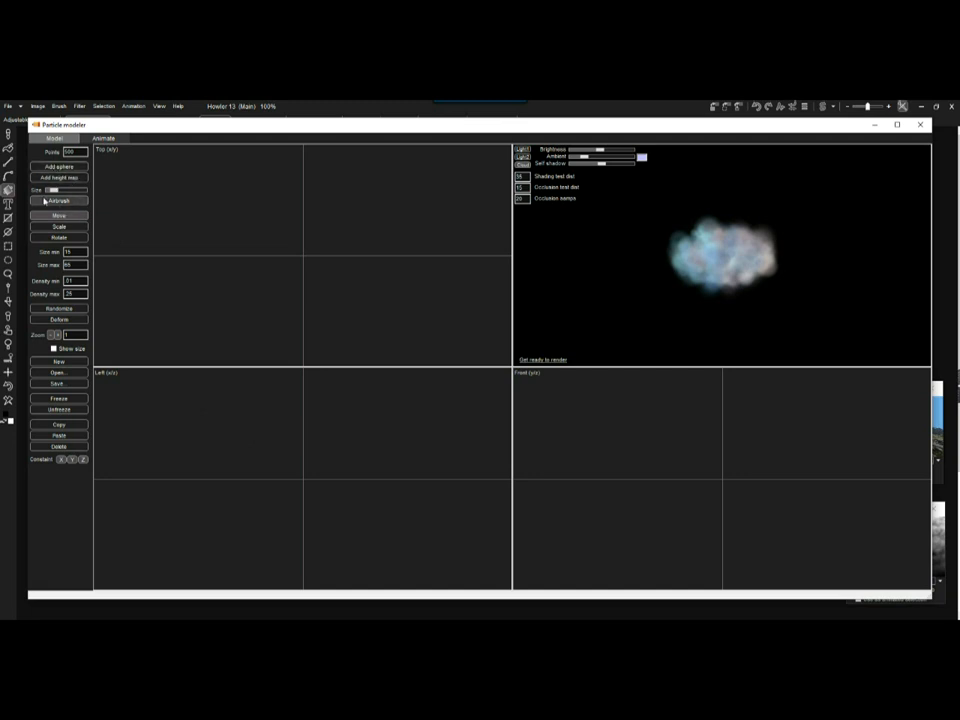
click(62, 202)
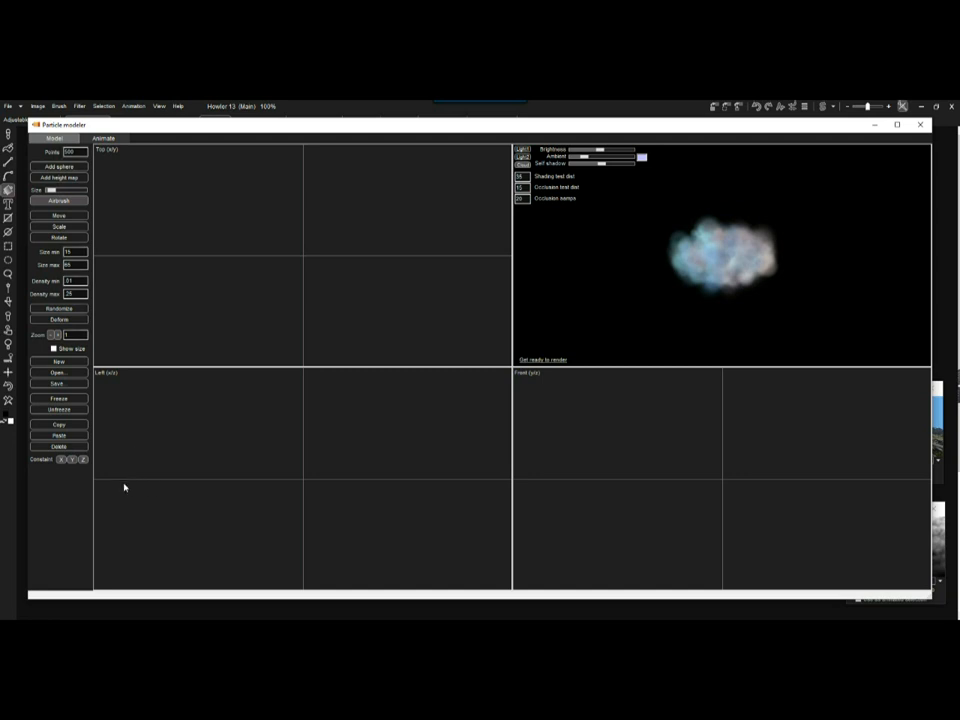
mouse_move(110, 478)
mouse_down()
mouse_move(159, 411)
mouse_move(124, 451)
mouse_move(114, 510)
mouse_move(135, 467)
mouse_move(171, 506)
mouse_move(201, 480)
mouse_move(192, 515)
mouse_move(204, 482)
mouse_move(238, 488)
mouse_move(233, 512)
mouse_move(268, 502)
mouse_move(275, 519)
mouse_move(311, 488)
mouse_move(301, 487)
mouse_move(369, 467)
mouse_move(346, 434)
mouse_move(349, 505)
mouse_move(383, 521)
mouse_move(397, 484)
mouse_move(383, 517)
mouse_move(439, 489)
mouse_move(440, 503)
mouse_move(474, 484)
mouse_up()
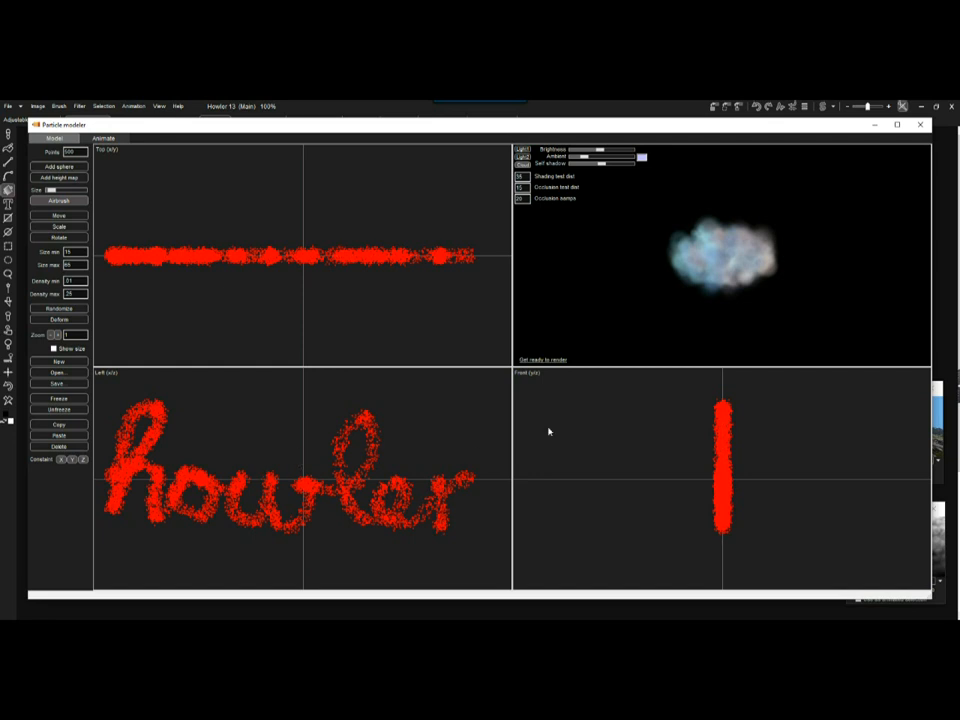
click(538, 362)
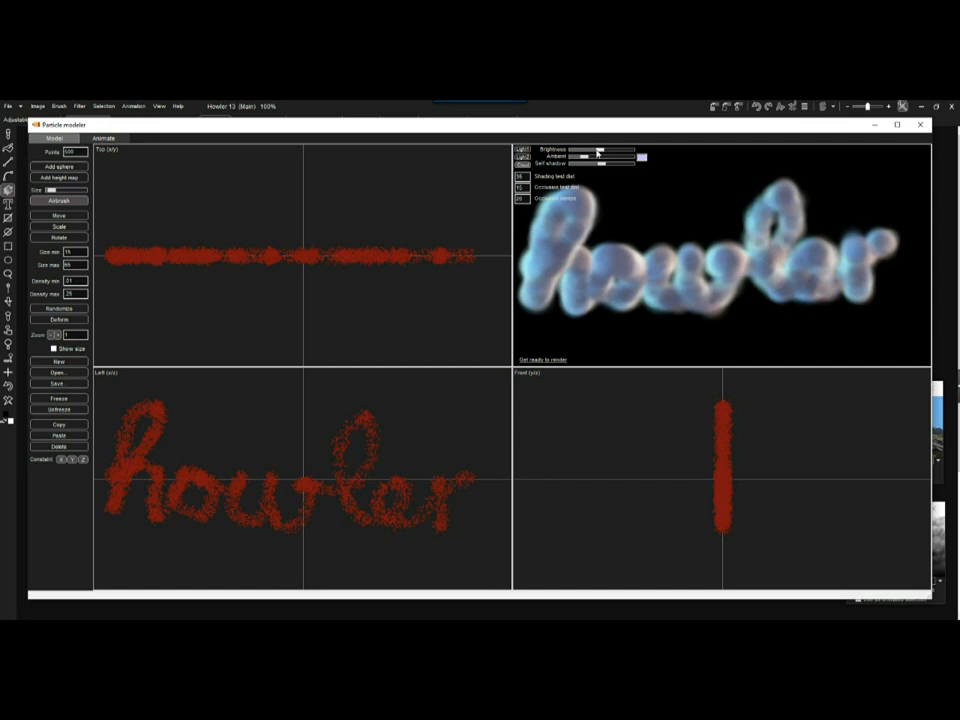
Step: Fine-tune the brightness and slightly lower the ambient light of the rendered howler cloud
mouse_move(586, 152)
mouse_down()
mouse_move(577, 152)
mouse_move(603, 154)
mouse_up()
click(600, 157)
mouse_move(600, 159)
mouse_down()
mouse_move(574, 161)
mouse_move(582, 161)
mouse_up()
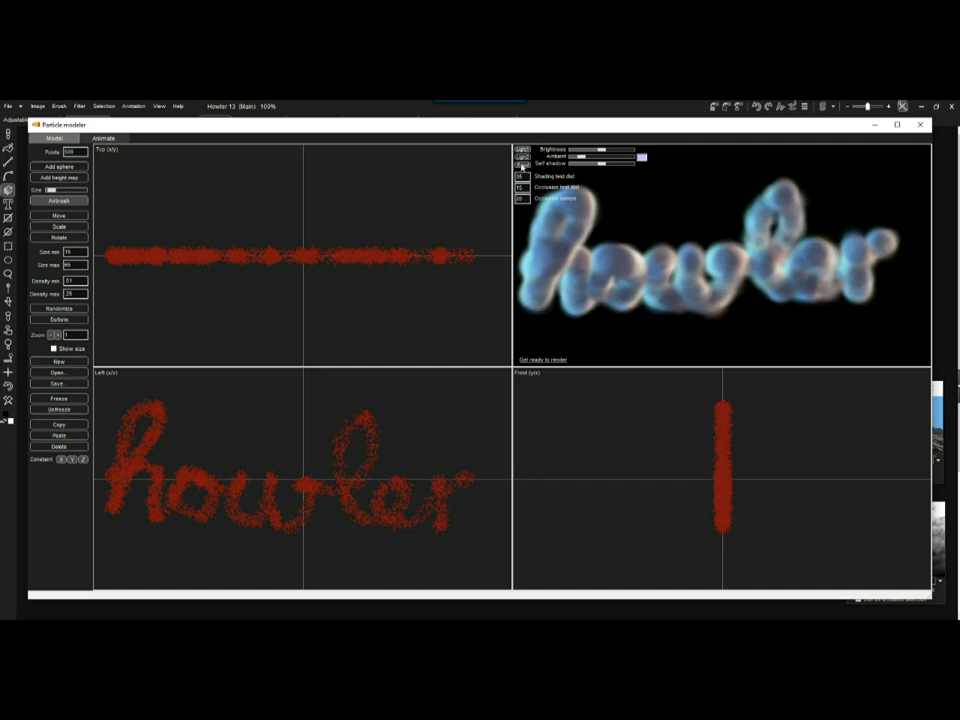
Step: Reposition Light1 and Light2 around the howler cloud to change how the letters are lit
drag(659, 249, 491, 245)
click(526, 152)
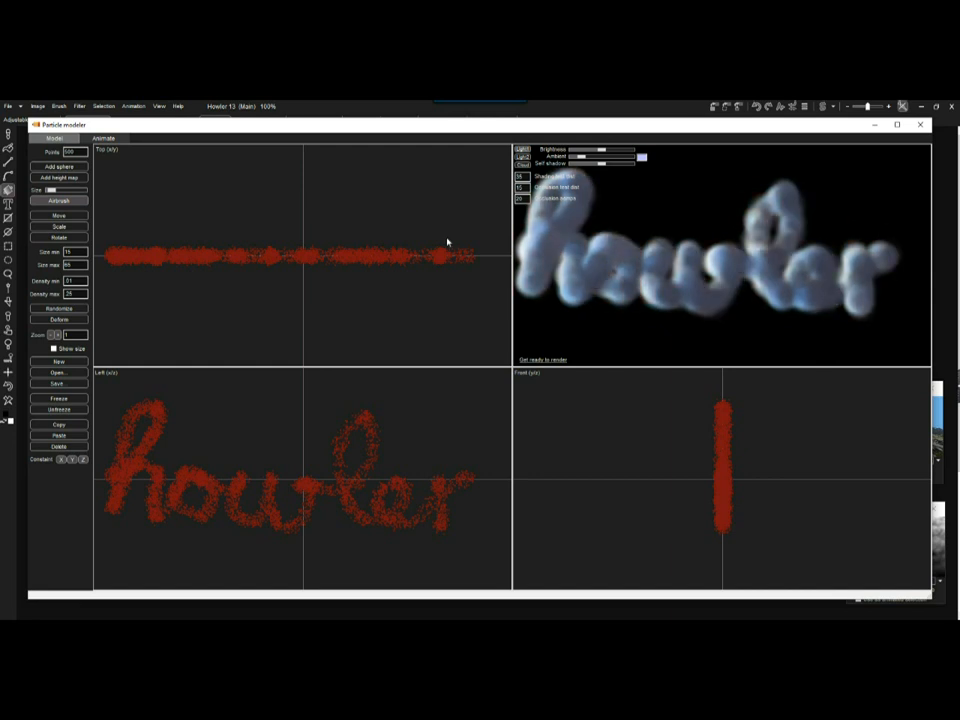
drag(810, 265, 587, 244)
click(525, 158)
drag(741, 272, 349, 246)
drag(844, 274, 833, 110)
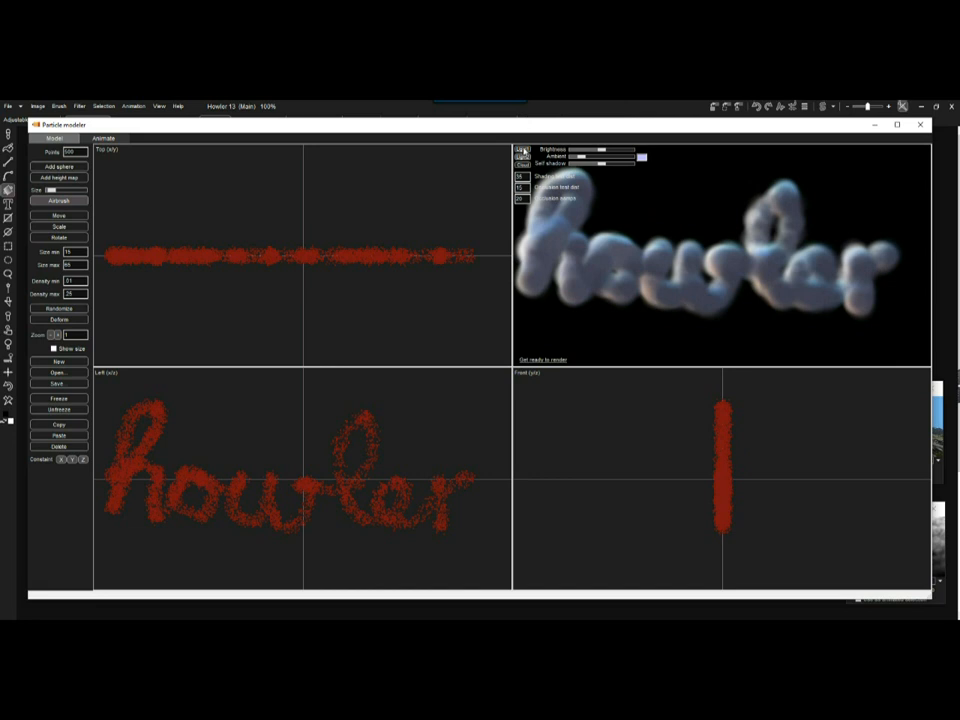
drag(671, 311, 680, 469)
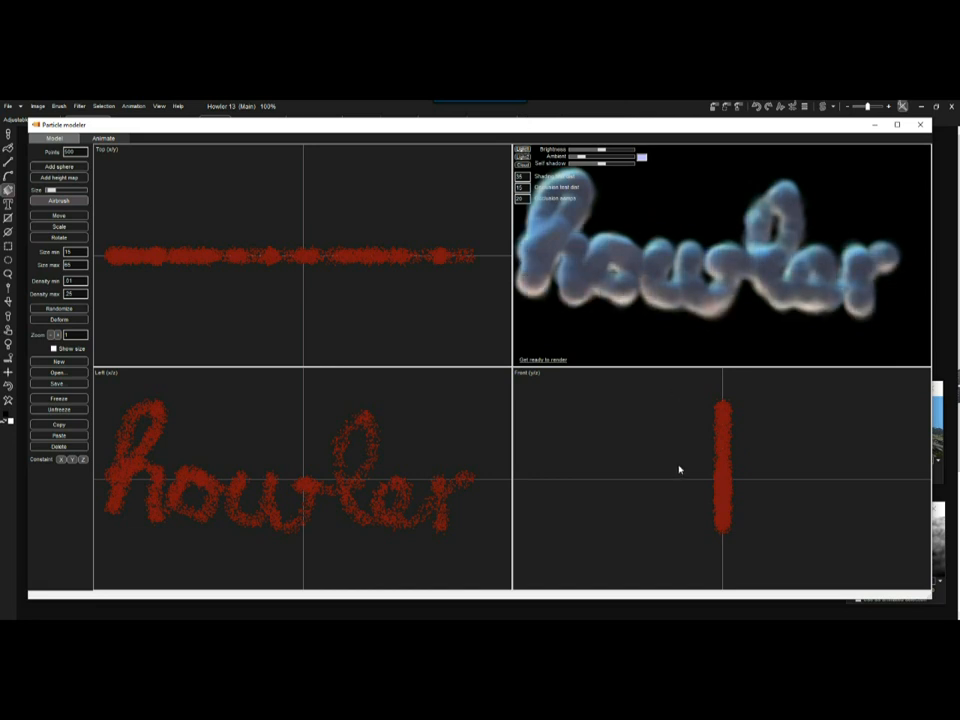
Step: Tilt the howler cloud slightly in the preview and rebalance its lighting with more ambient light and self shadow
click(526, 165)
mouse_move(676, 231)
mouse_down()
mouse_move(669, 227)
mouse_move(692, 236)
mouse_move(656, 231)
mouse_move(709, 240)
mouse_move(680, 225)
mouse_up()
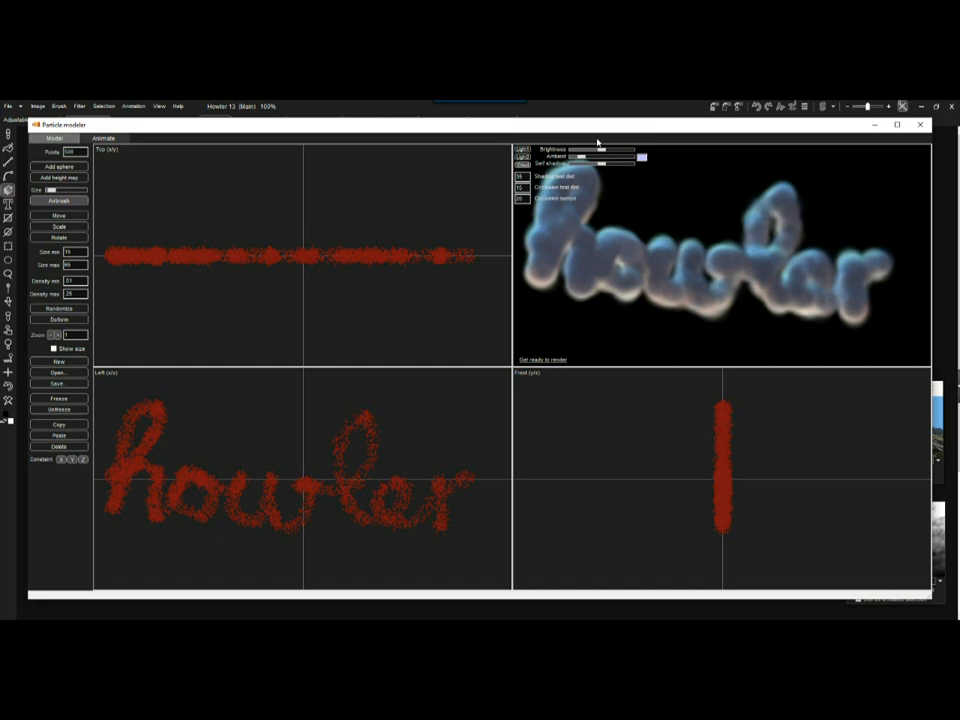
mouse_move(601, 151)
mouse_down()
mouse_move(583, 154)
mouse_move(620, 158)
mouse_move(599, 163)
mouse_up()
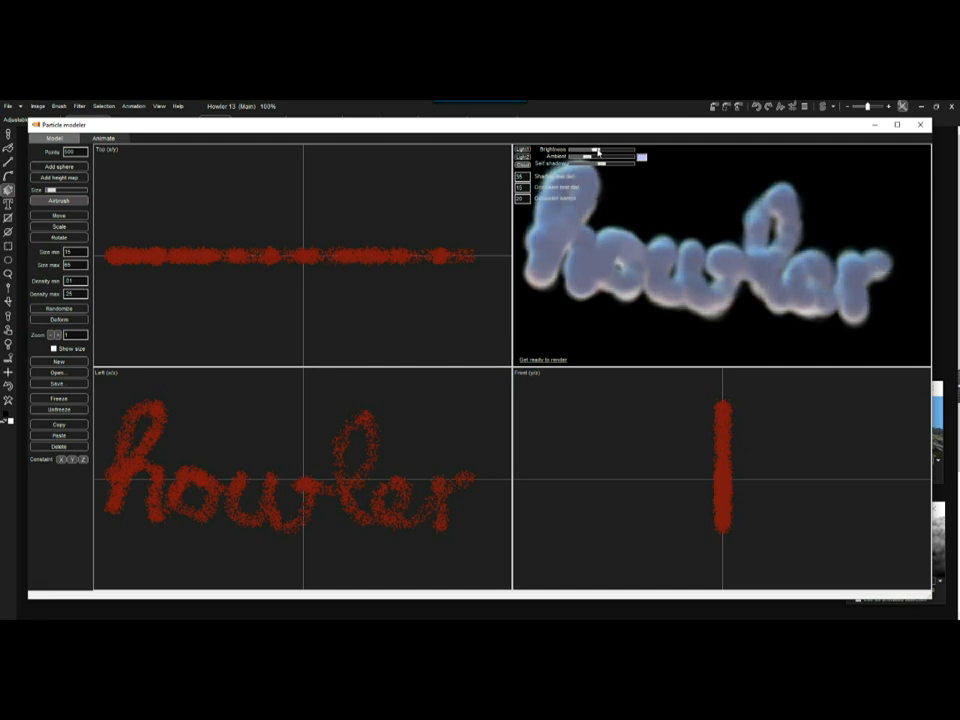
drag(603, 166, 619, 166)
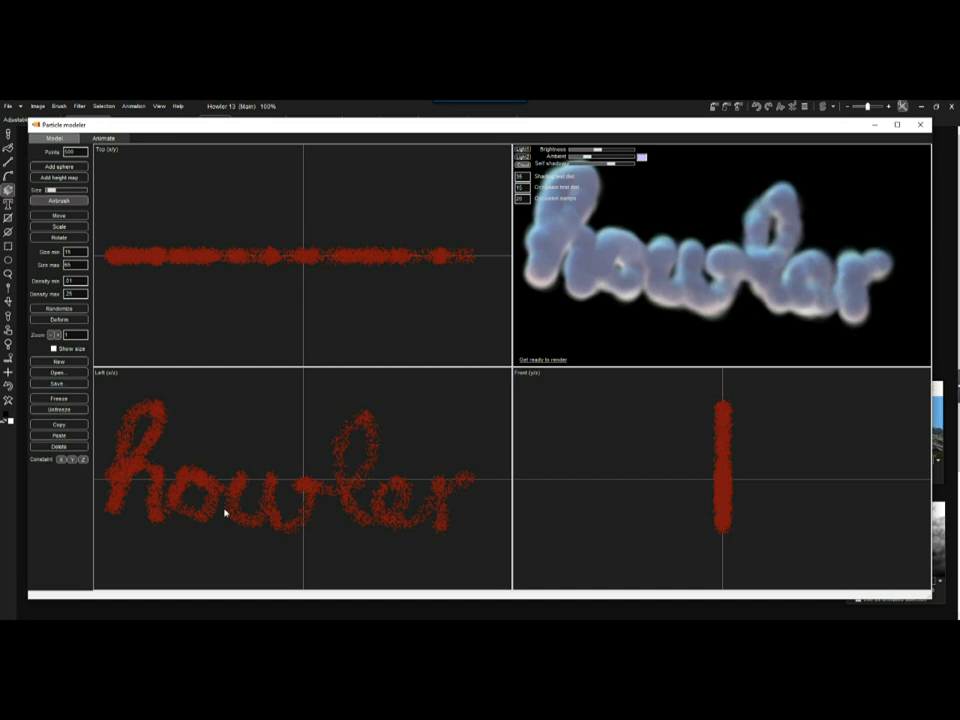
Step: Save the particle model as howler.cld in Howler's Clouds folder
click(57, 383)
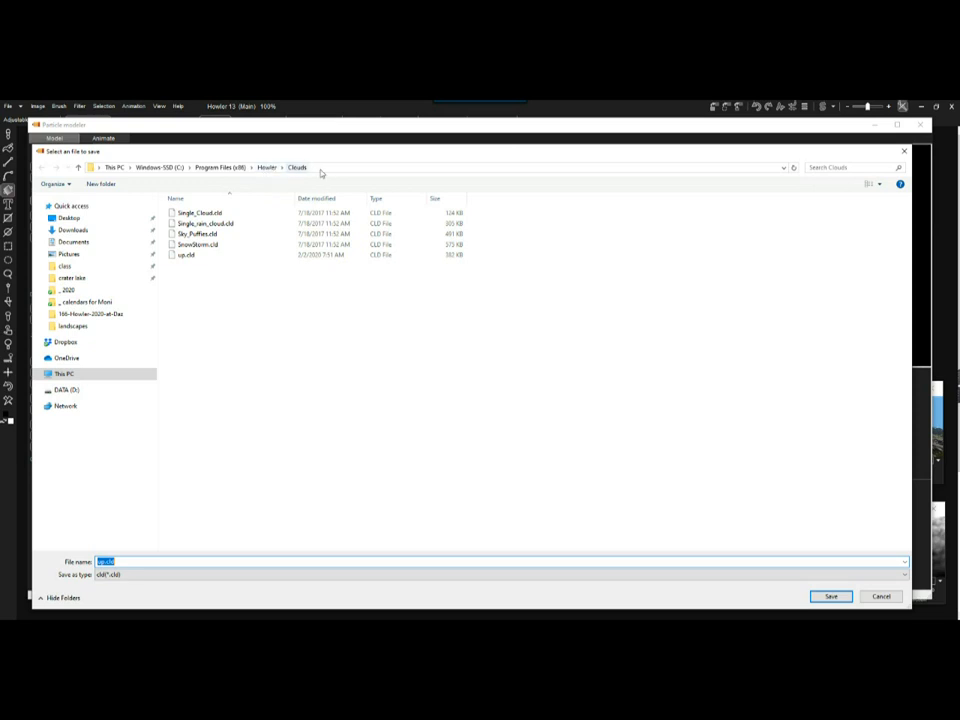
click(267, 167)
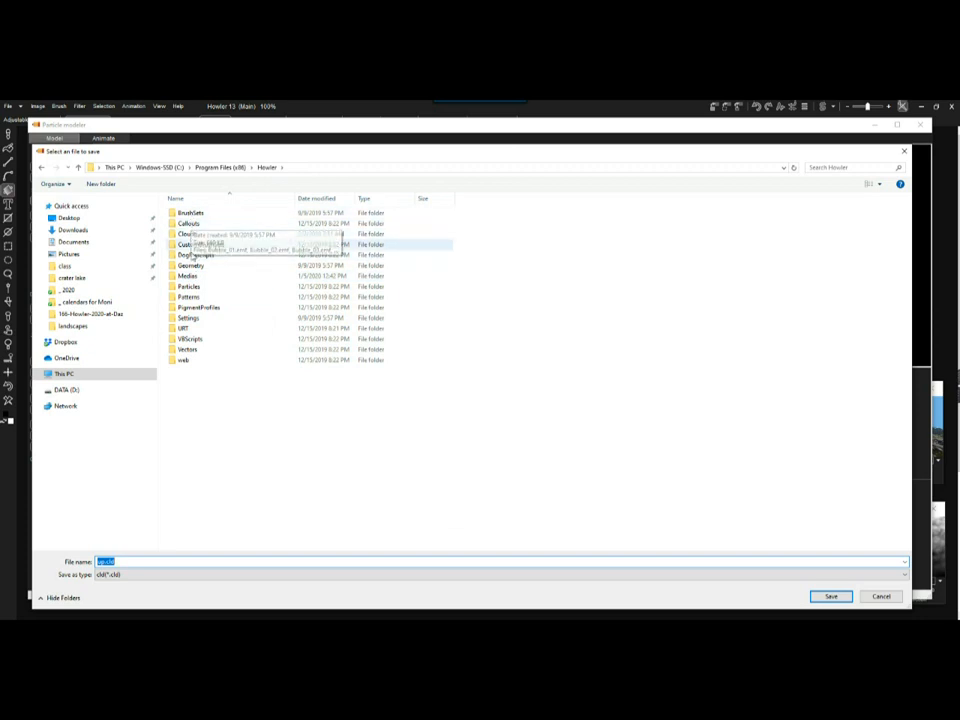
double_click(188, 233)
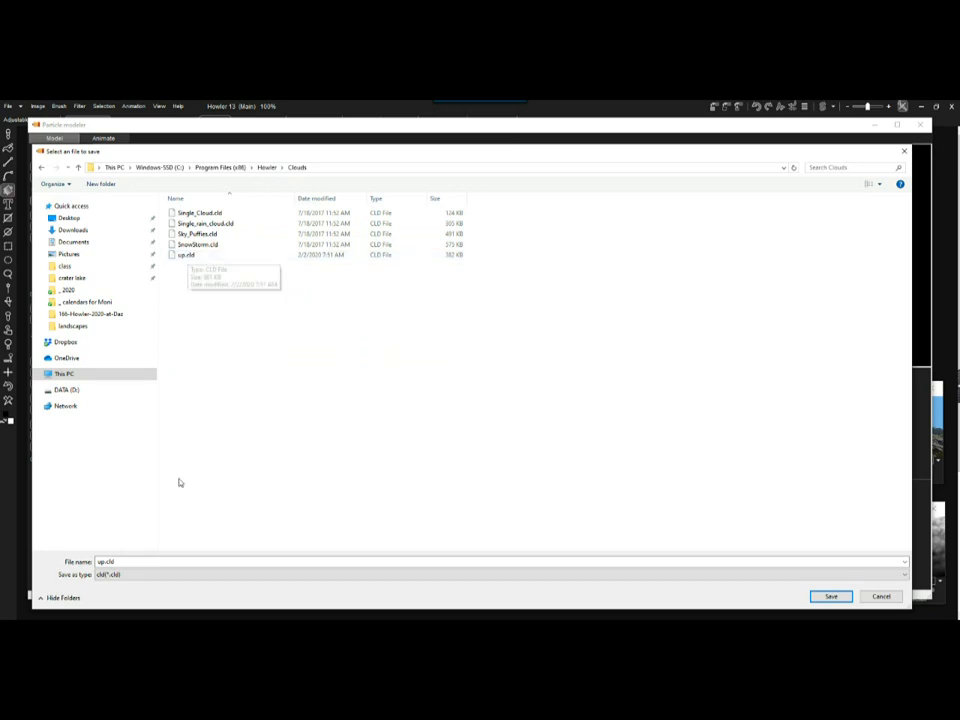
click(128, 563)
text(howler)
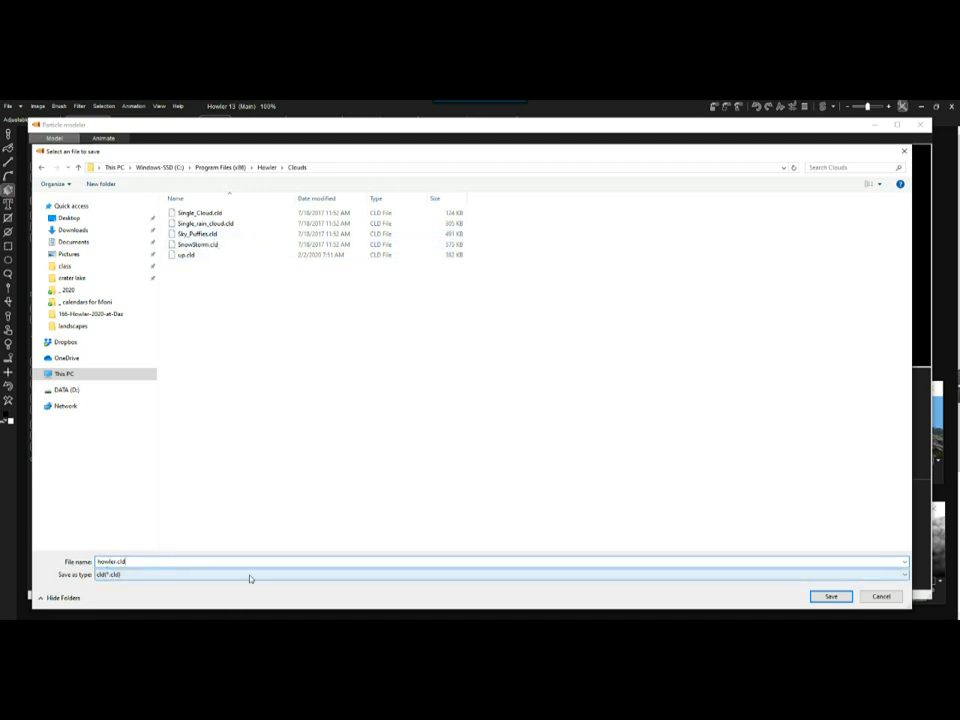
click(831, 596)
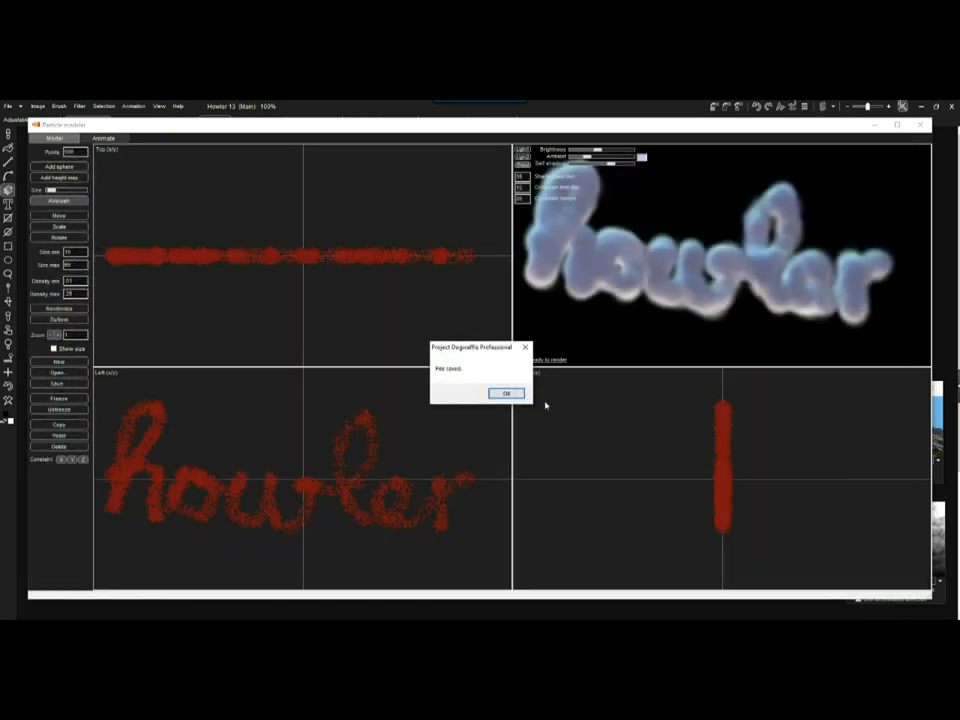
click(506, 393)
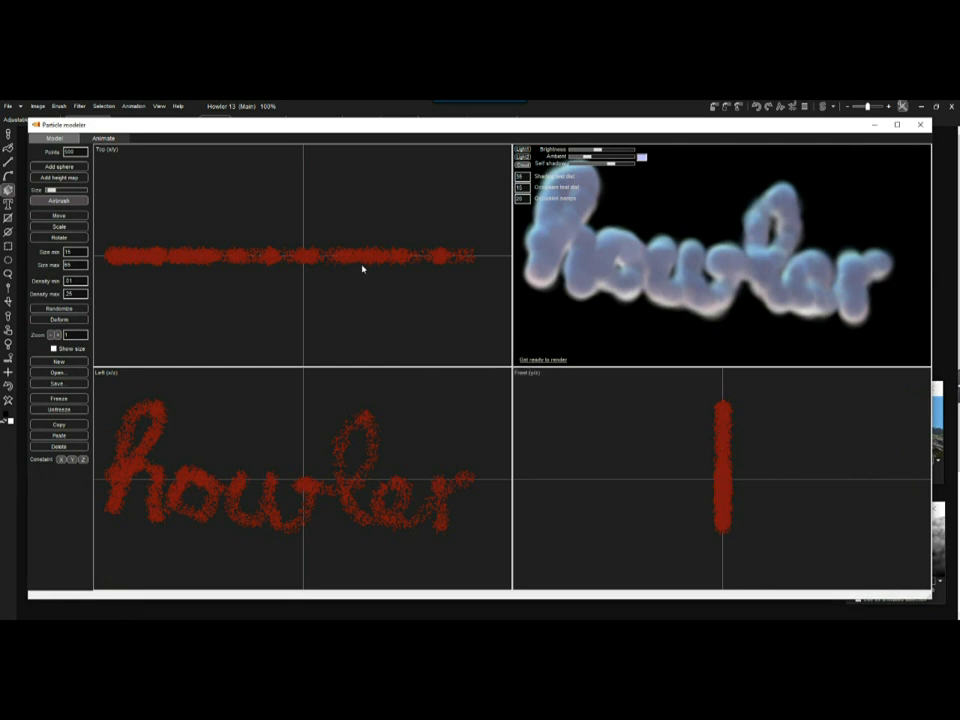
Step: View the howler cloud in the Animate mode without grid and render preview, and close the Particle modeler
click(103, 138)
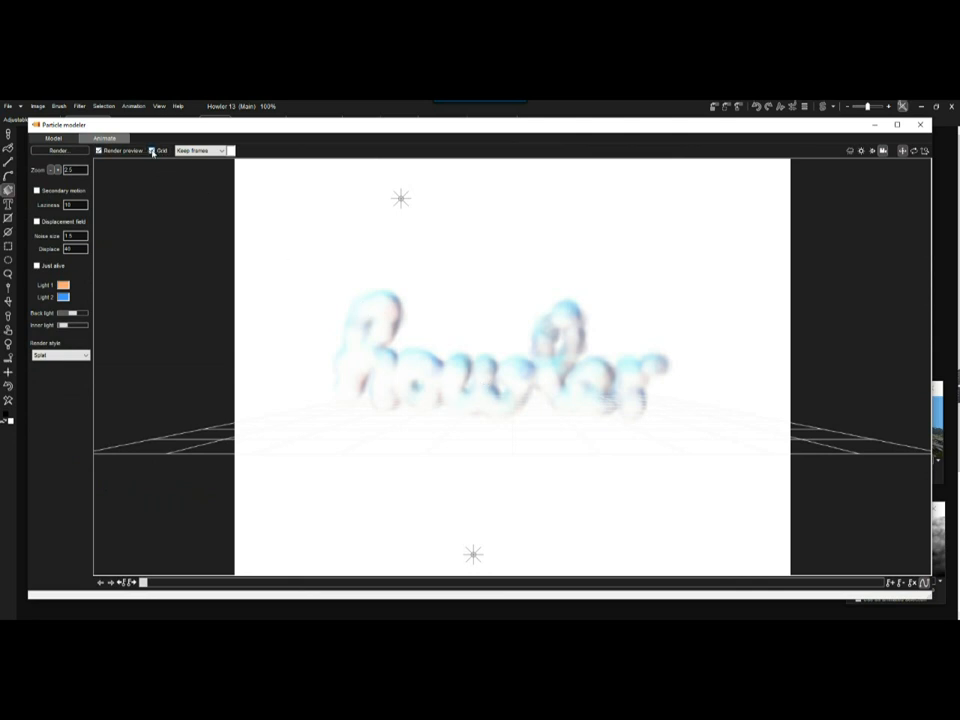
click(152, 151)
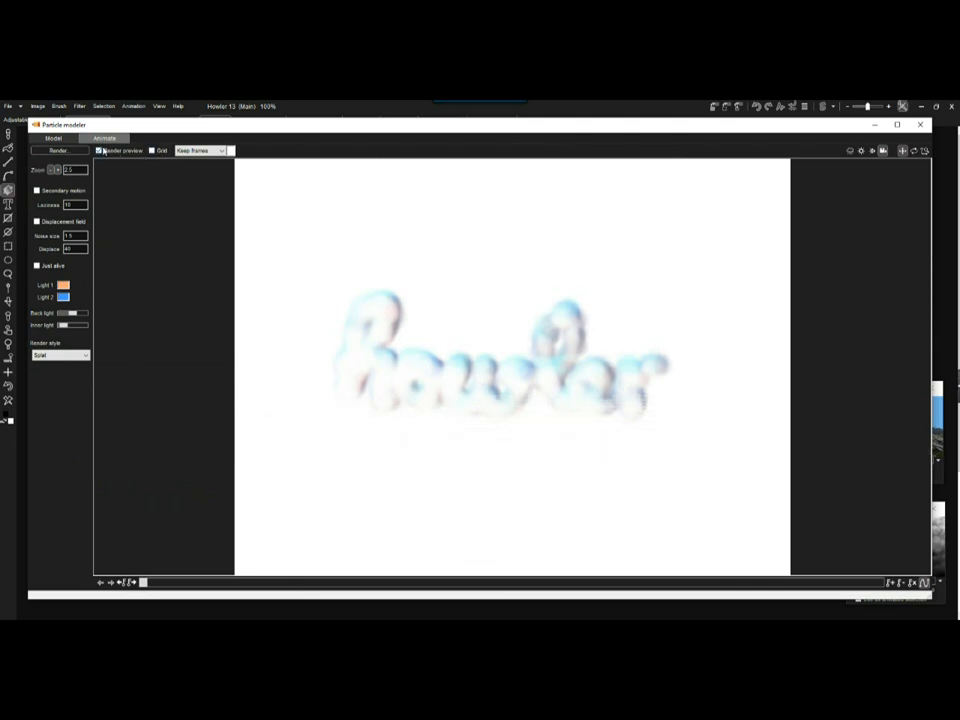
click(103, 150)
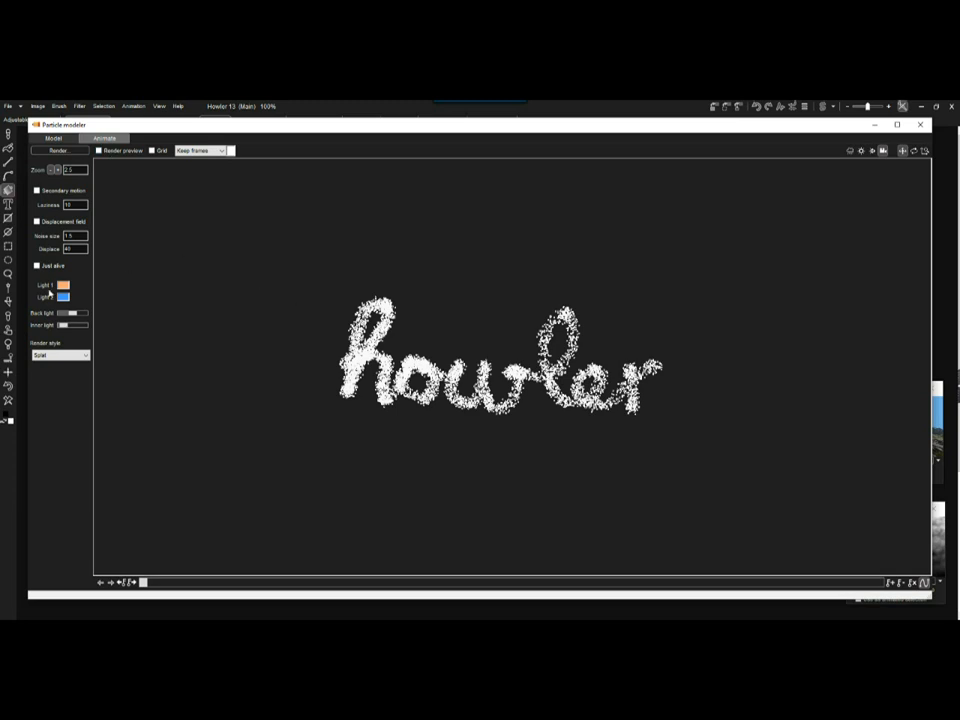
click(38, 190)
click(38, 221)
click(38, 265)
click(922, 124)
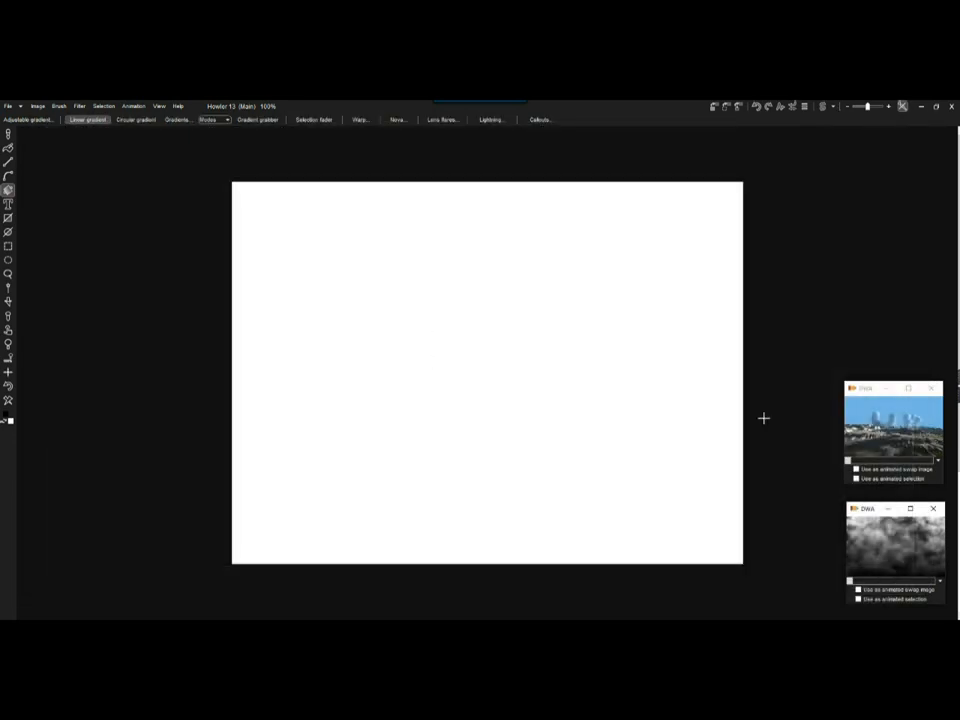
Step: Restore the stored grayscale cloud animation as the current animation
double_click(888, 550)
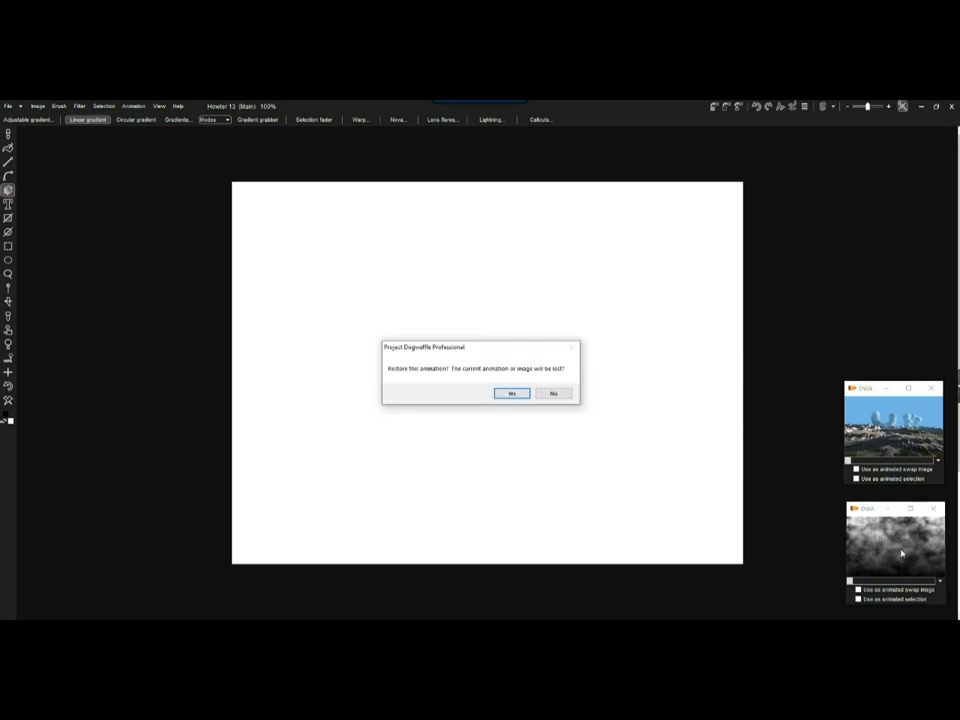
click(513, 393)
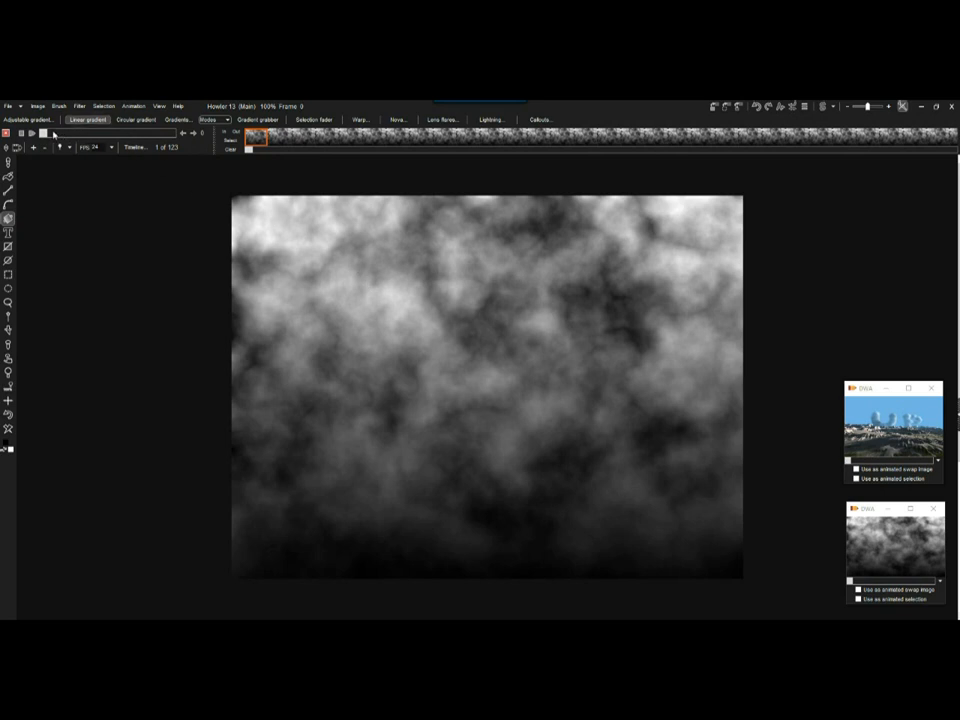
click(80, 107)
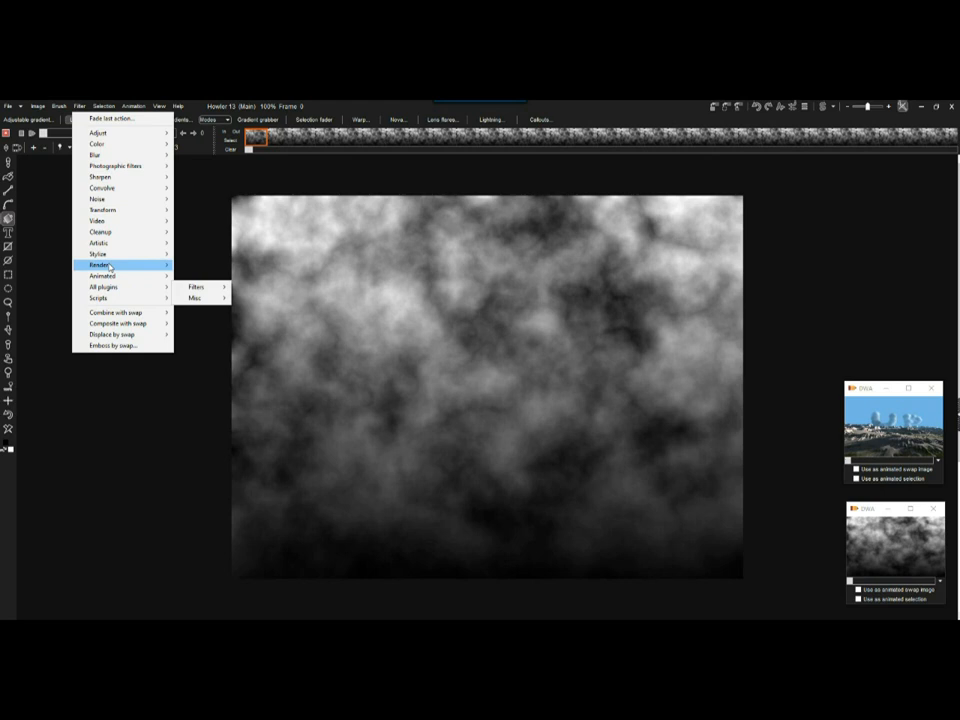
mouse_move(105, 211)
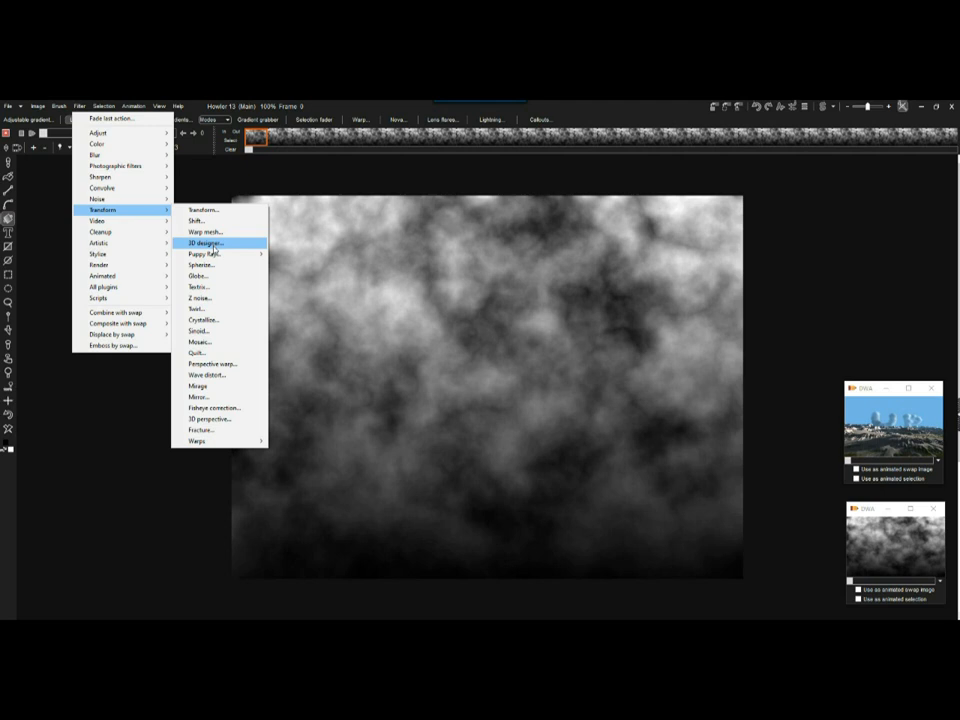
click(204, 107)
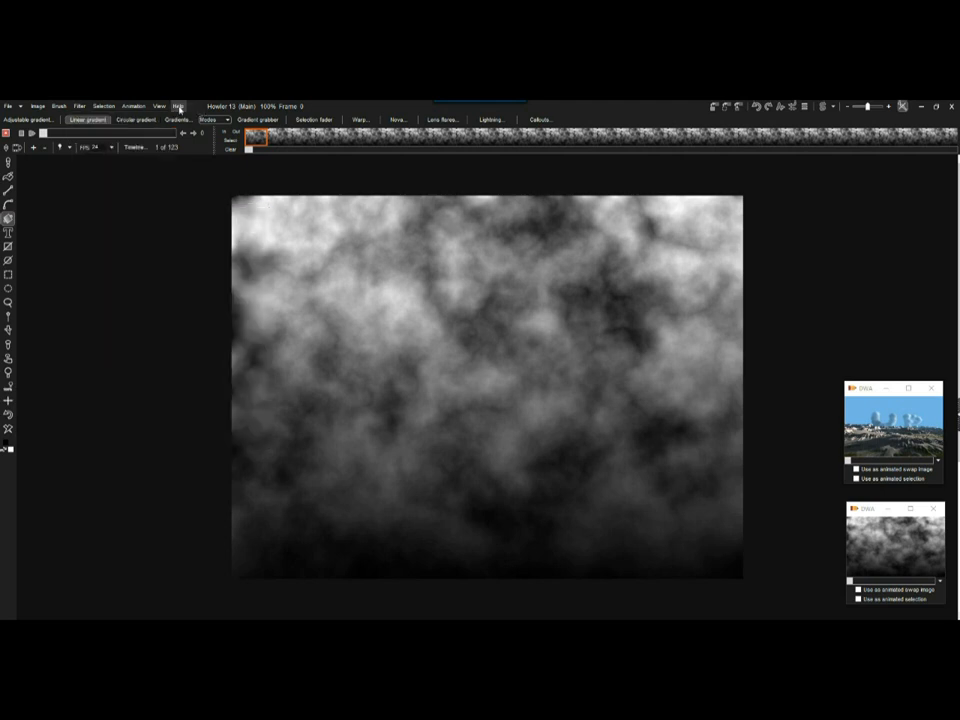
Step: Open the Timeline editor, choose the 3D designer filter, and move its settings dialog clear of the landscape
click(133, 148)
drag(150, 162, 75, 162)
click(72, 187)
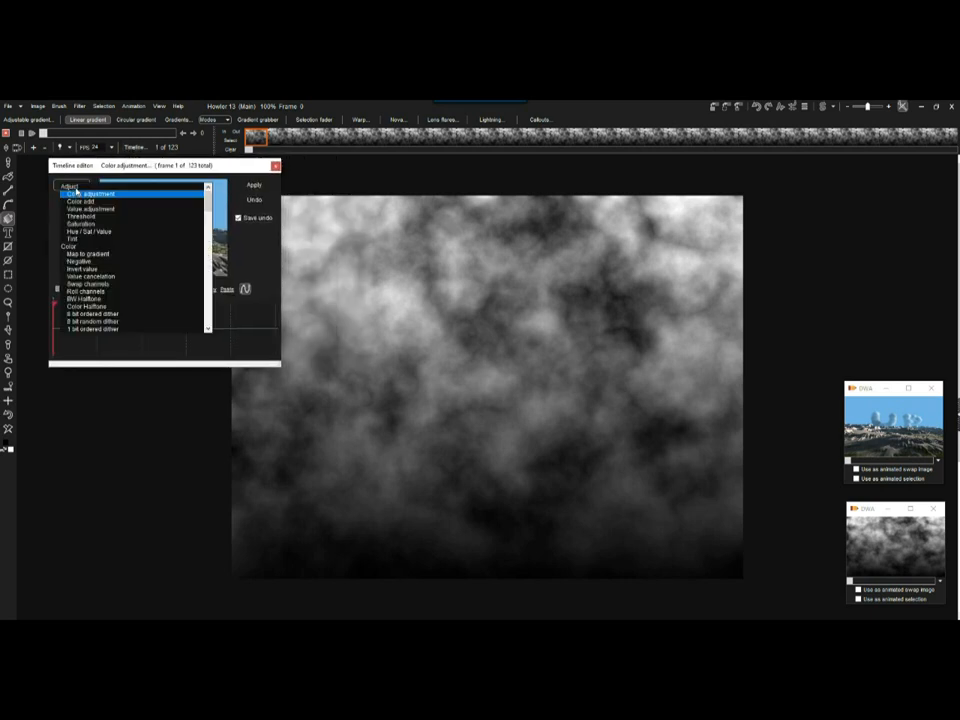
mouse_move(209, 199)
mouse_down()
mouse_move(210, 222)
mouse_move(210, 200)
mouse_up()
click(208, 268)
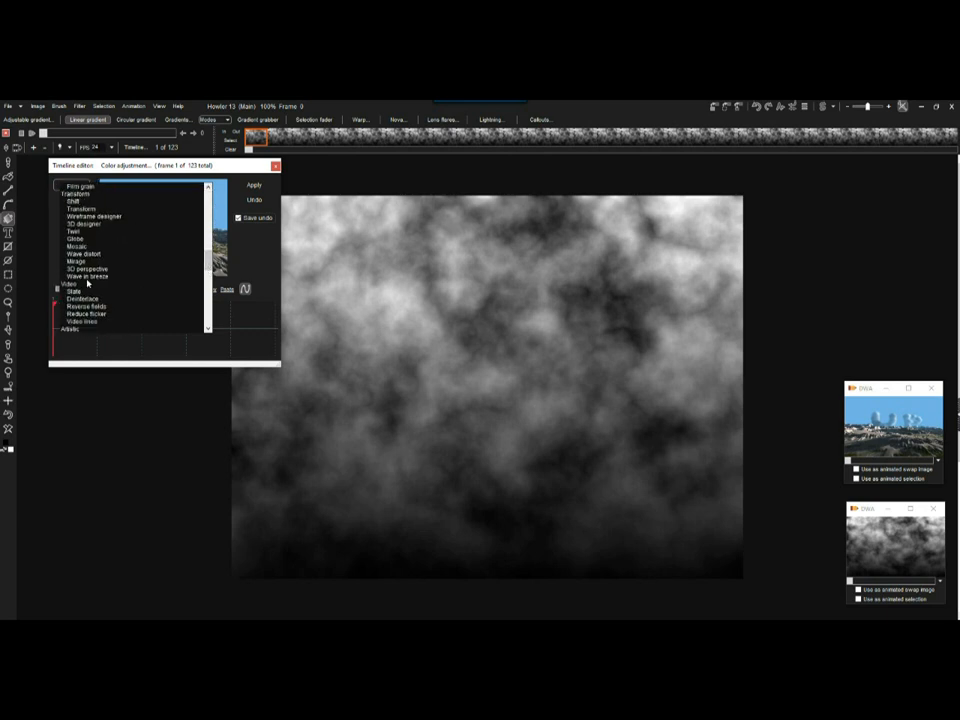
click(86, 224)
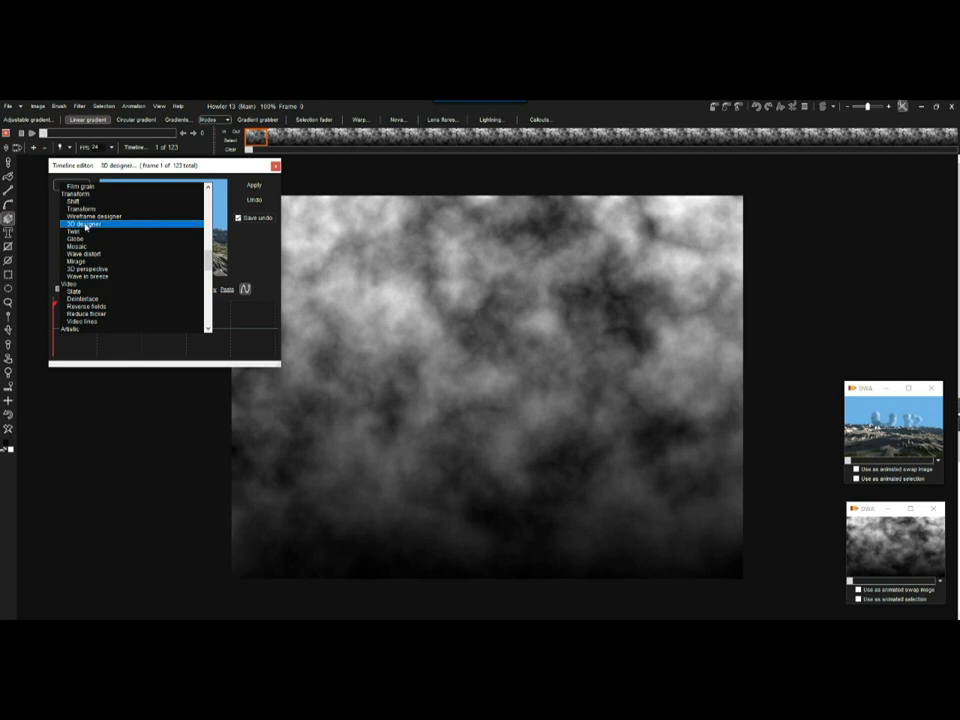
drag(467, 212, 171, 220)
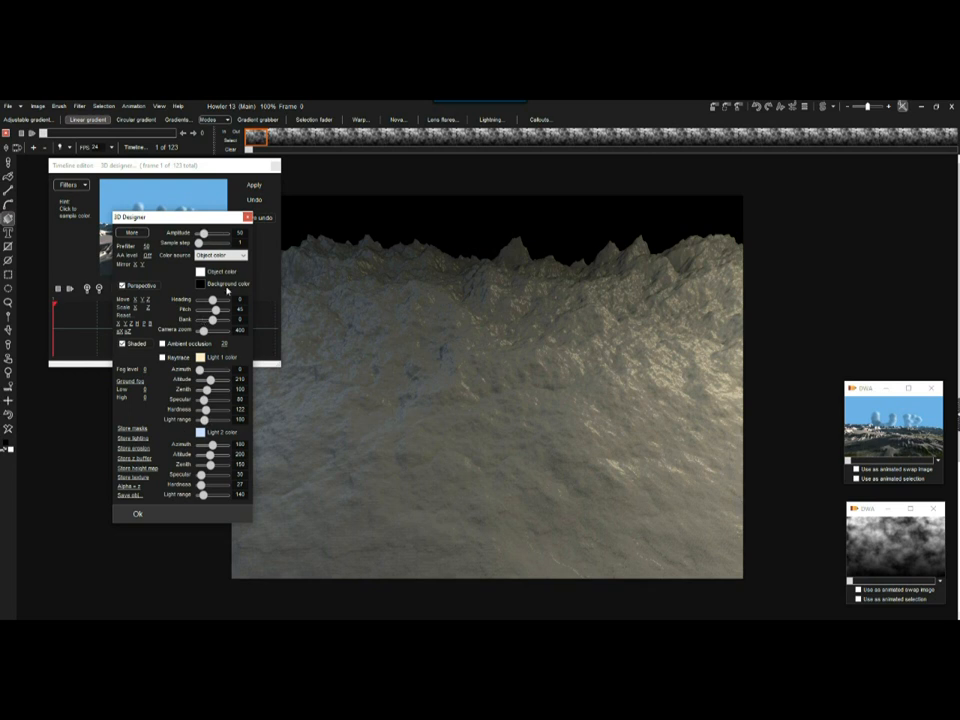
drag(168, 218, 154, 219)
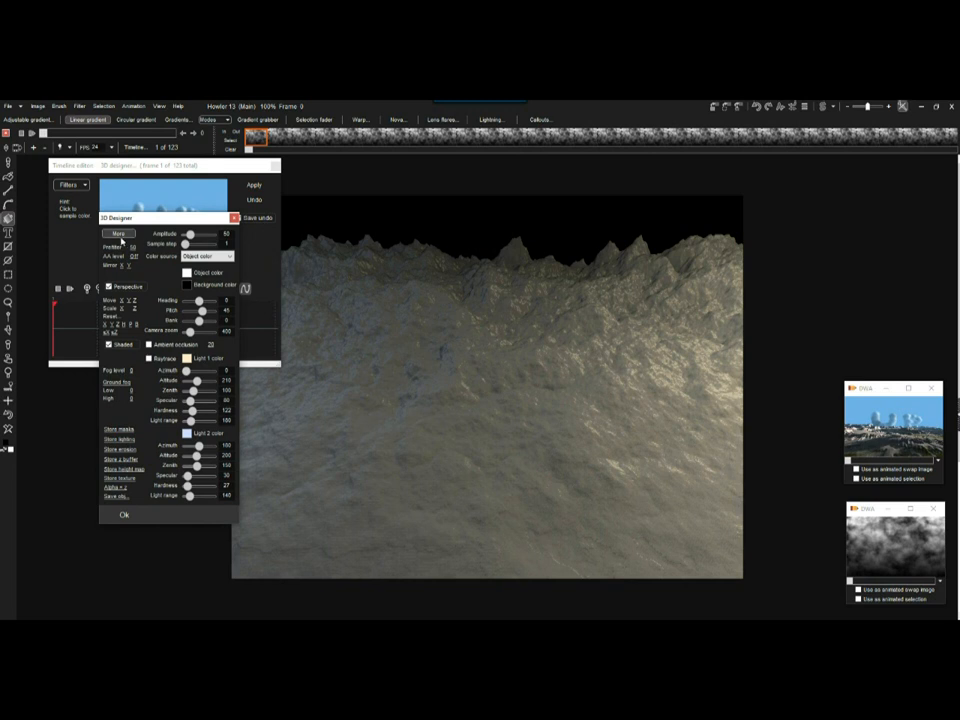
Step: Show the additional 3D Designer settings, use howler.cld as the cloud system, and set the pitch to 37
click(115, 235)
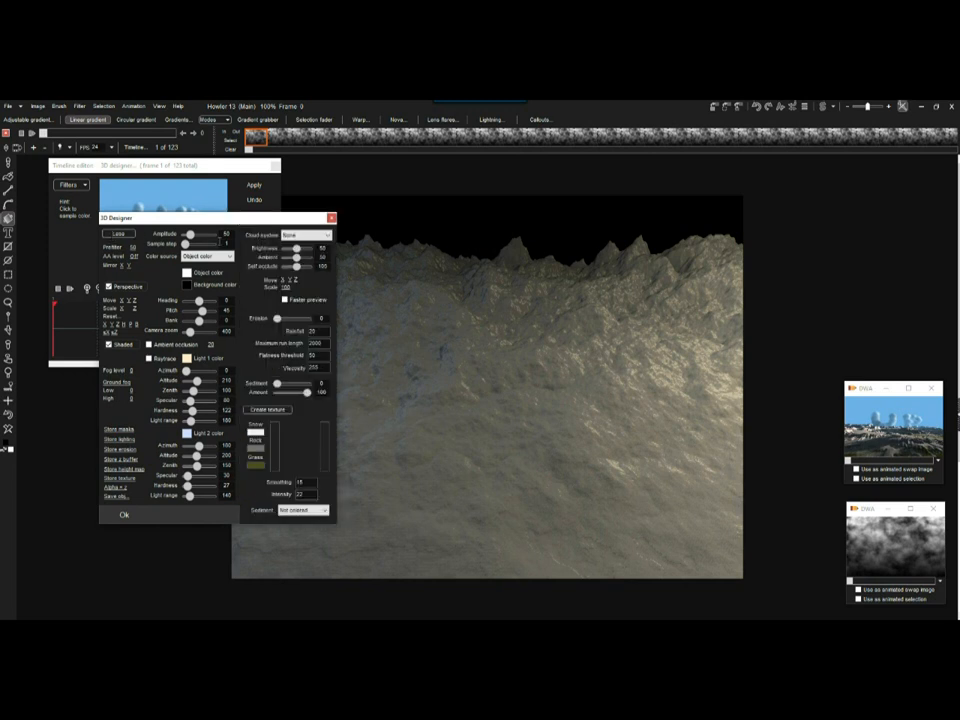
click(311, 236)
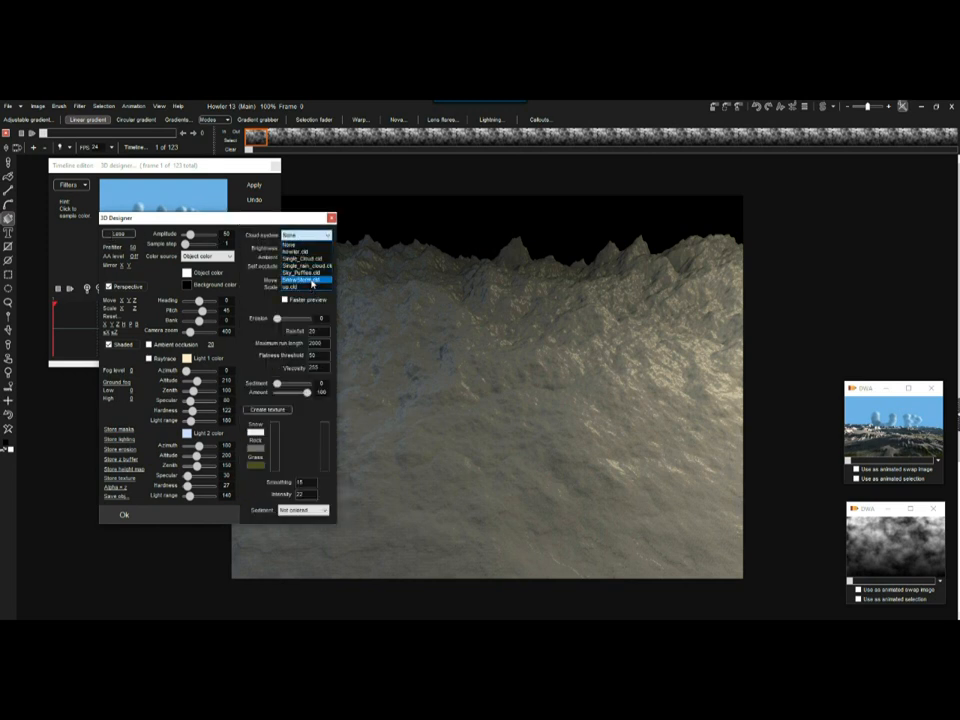
click(309, 252)
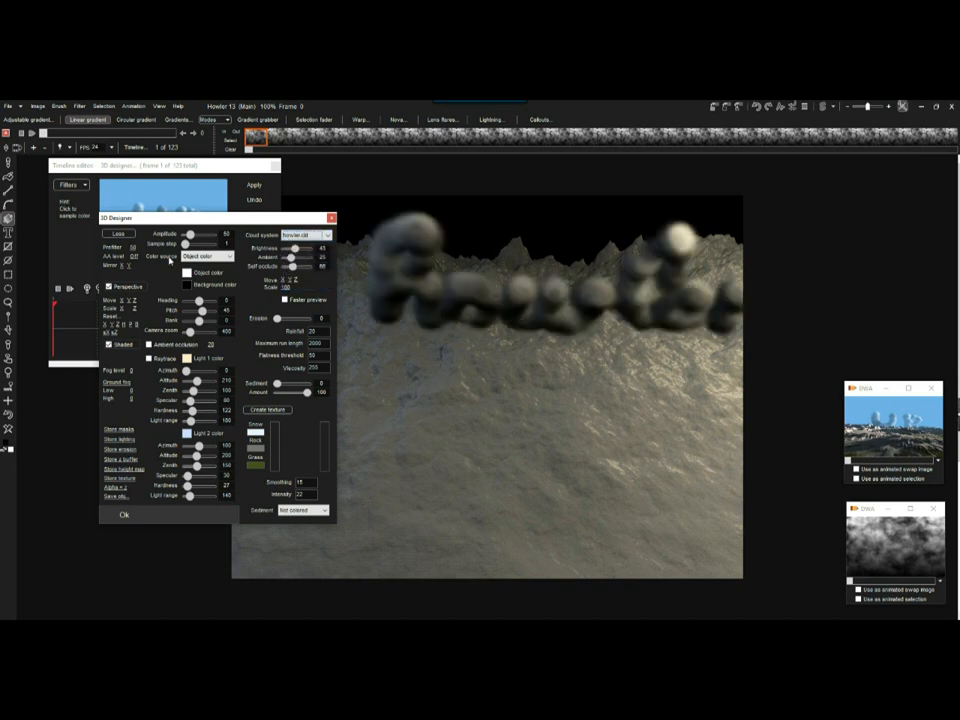
drag(203, 311, 202, 311)
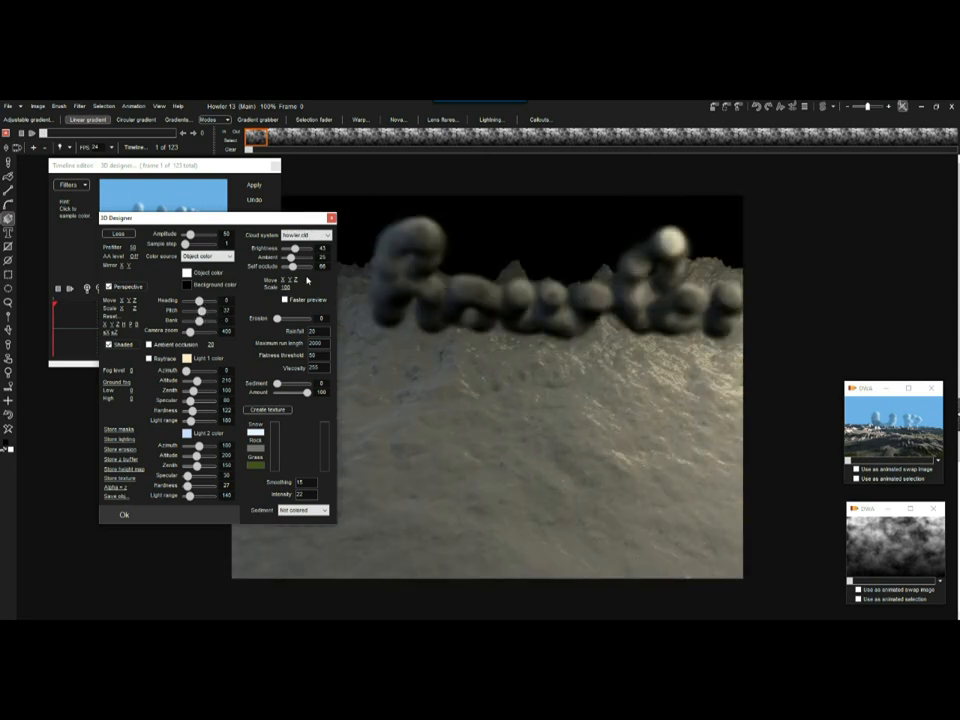
Step: Set the howler cloud's scale to 0.88, its brightness to 76 and its ambient value to 61
drag(288, 288, 285, 287)
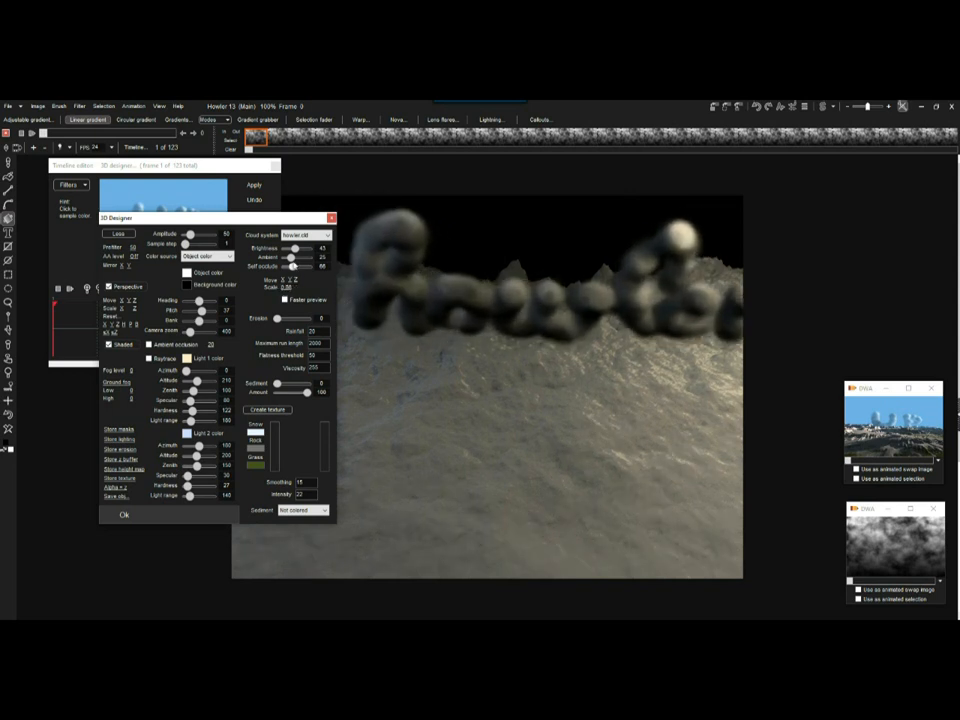
mouse_move(295, 247)
mouse_down()
mouse_move(307, 250)
mouse_move(301, 261)
mouse_up()
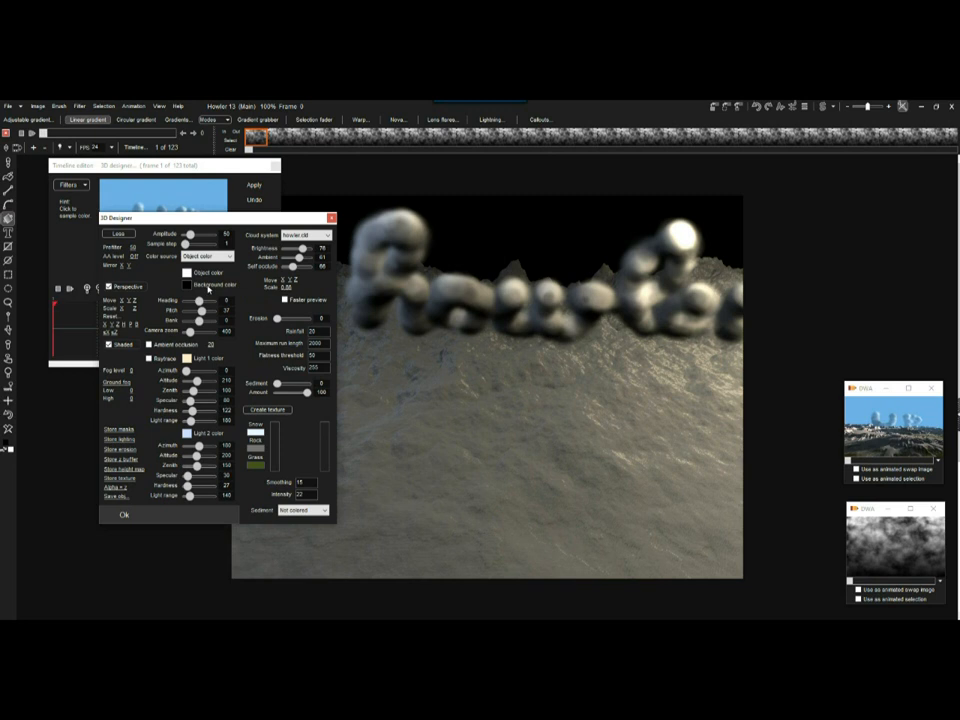
Step: Change the background color to a pale grayish blue, and set the cloud's brightness to 38, ambient to 19 and self occlude to 42
click(187, 286)
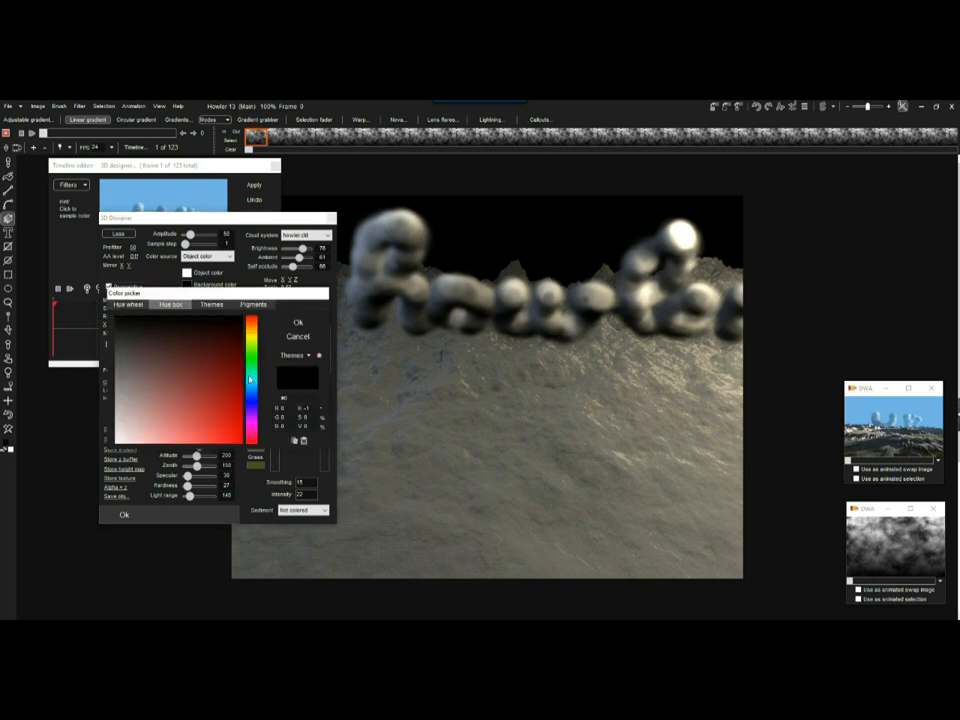
click(253, 383)
click(139, 427)
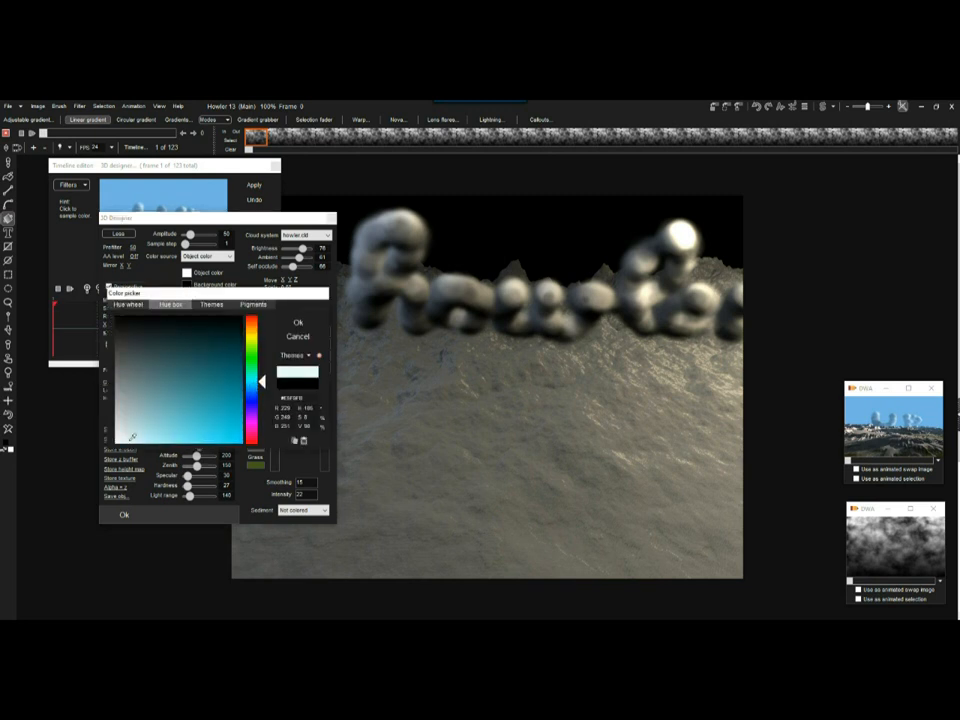
mouse_move(137, 430)
mouse_down()
mouse_move(131, 402)
mouse_move(132, 411)
mouse_up()
click(302, 322)
mouse_move(298, 258)
mouse_down()
mouse_move(287, 260)
mouse_move(298, 249)
mouse_move(311, 271)
mouse_move(289, 268)
mouse_up()
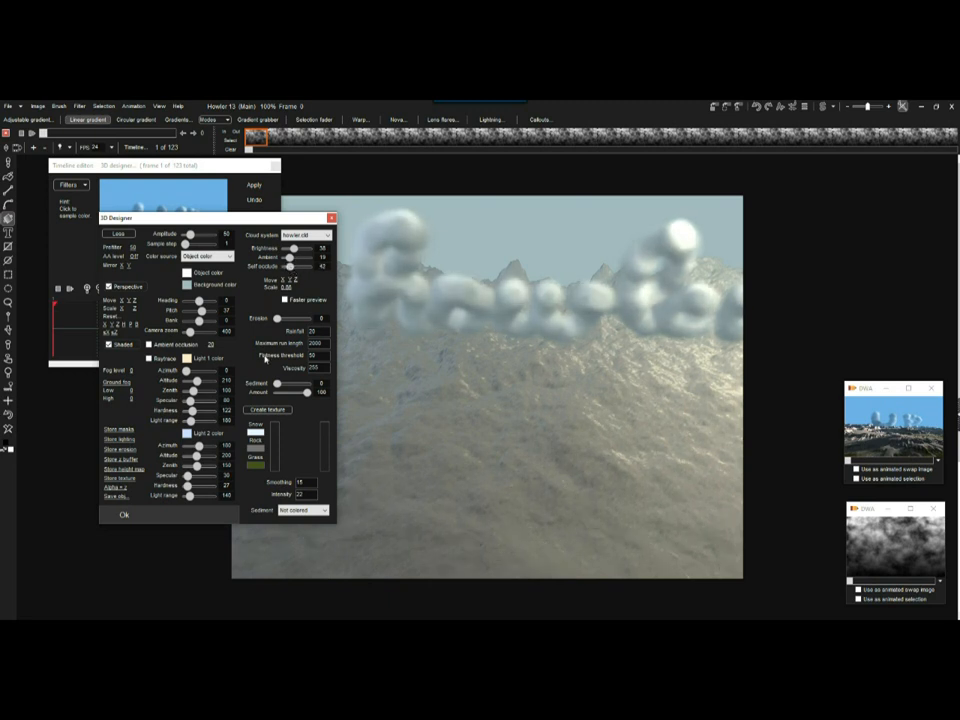
Step: Shift the settings dialog off the landscape and set the view's heading to -31, pitch to 10 and bank to -4
drag(201, 310, 202, 309)
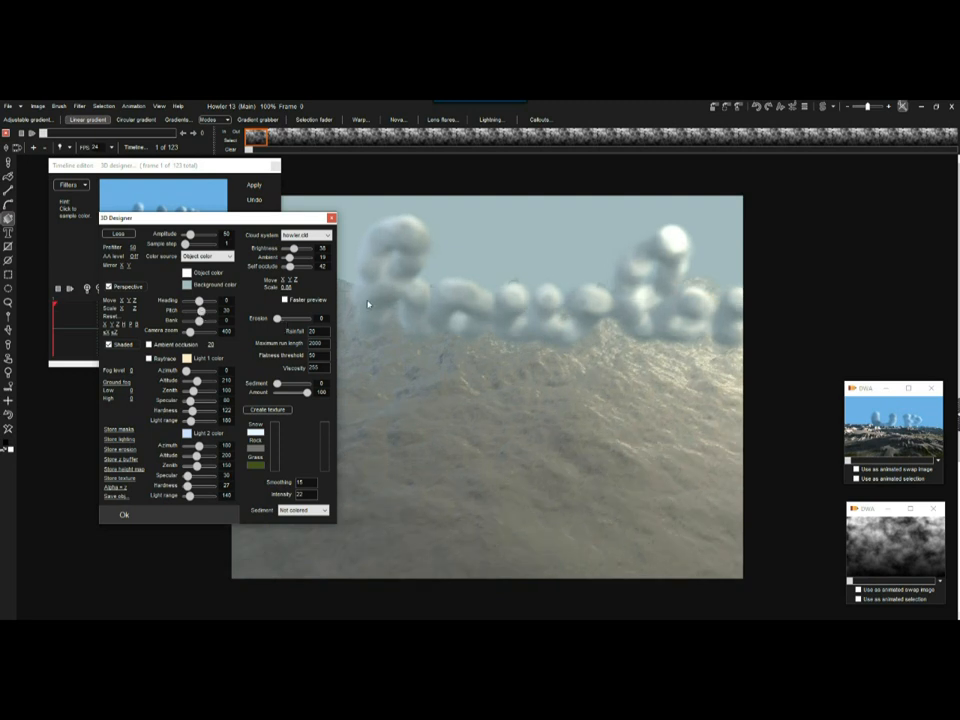
drag(266, 222, 244, 232)
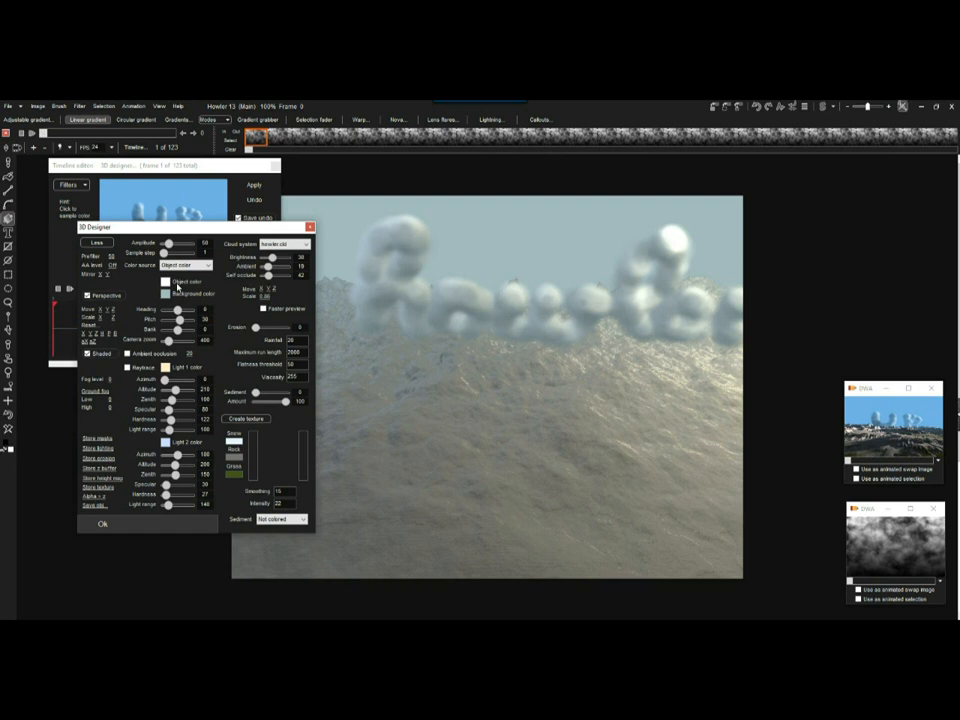
drag(177, 311, 177, 313)
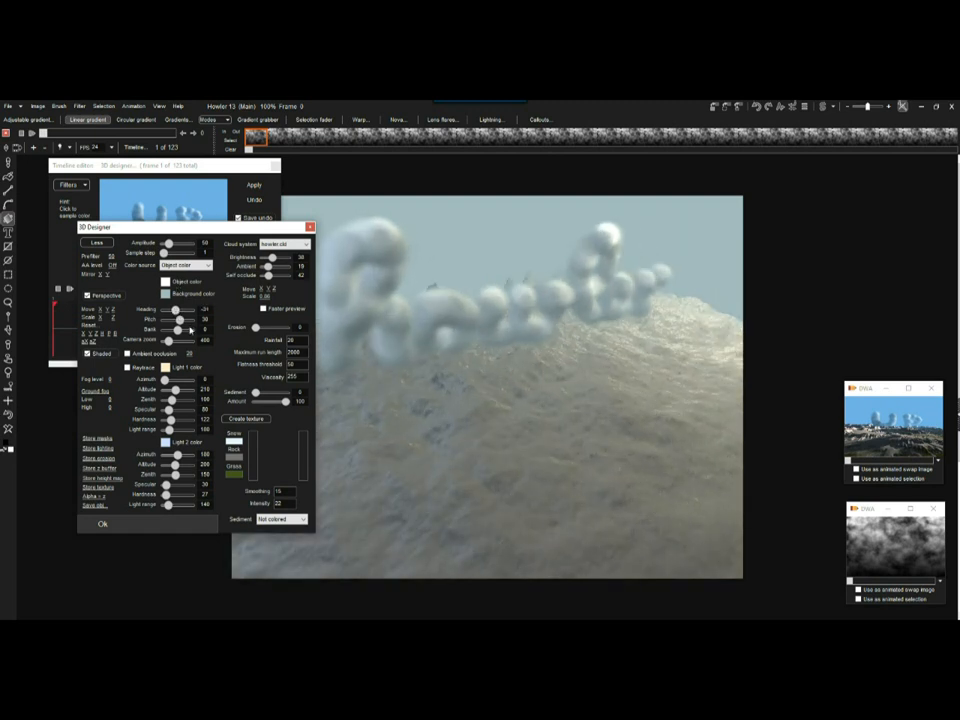
drag(181, 321, 179, 322)
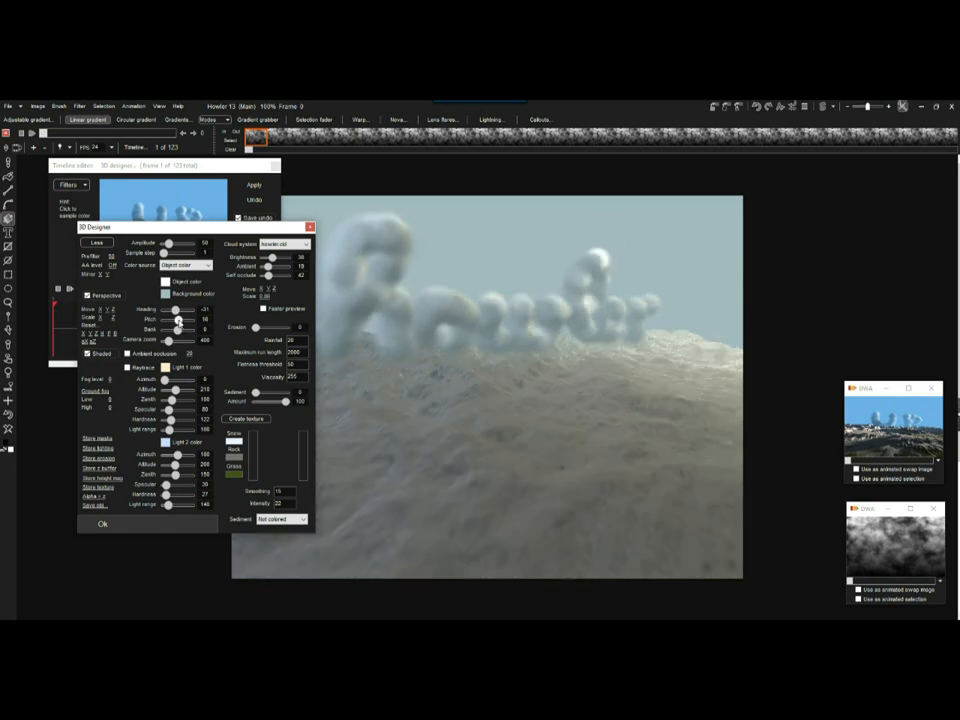
mouse_move(177, 329)
mouse_down()
mouse_move(164, 330)
mouse_move(178, 336)
mouse_up()
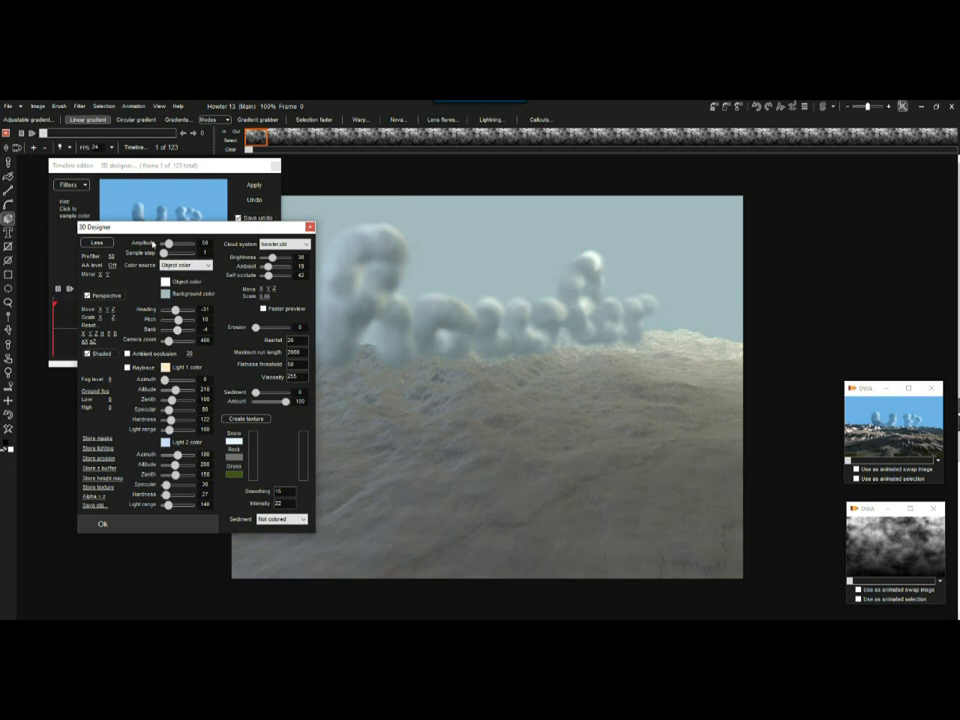
Step: Set the terrain's erosion to 72 and amplitude to 97, and widen the view with a camera zoom of 249
click(279, 329)
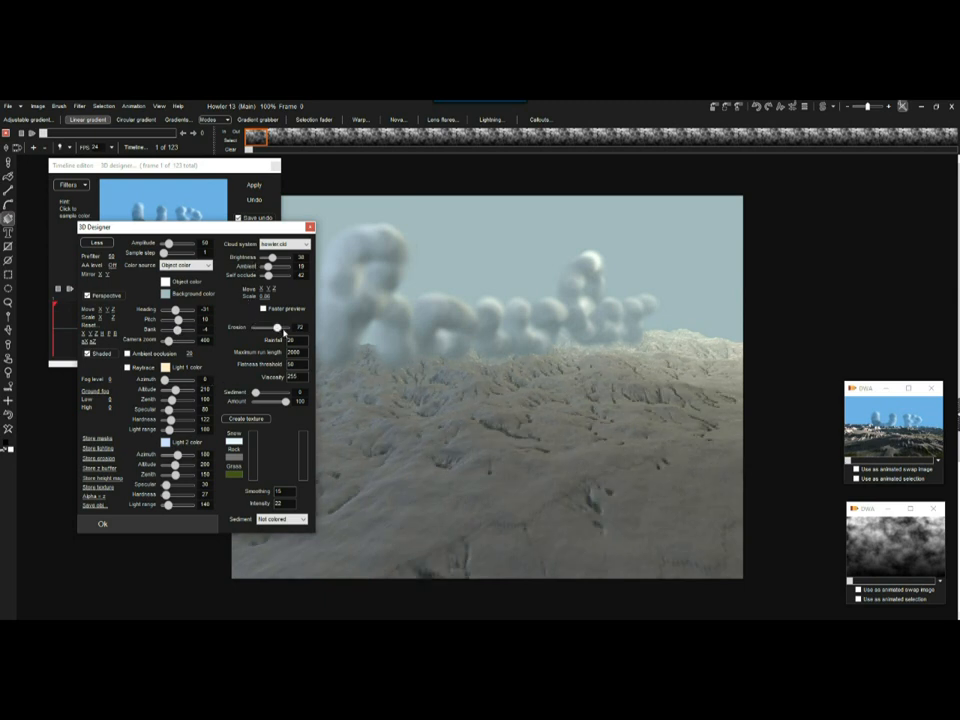
click(174, 246)
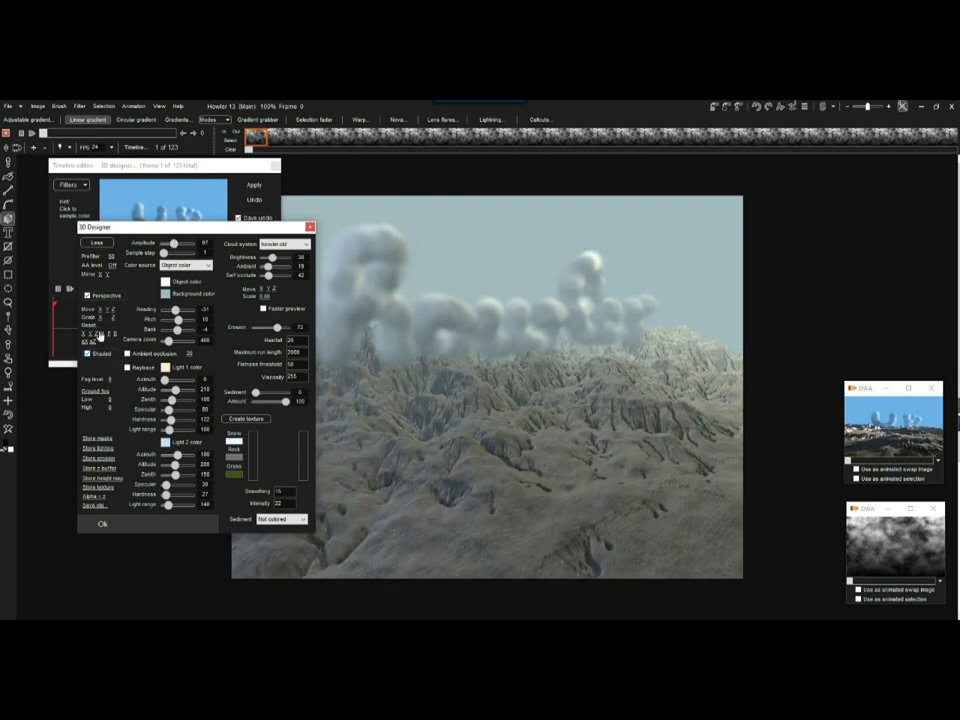
click(166, 340)
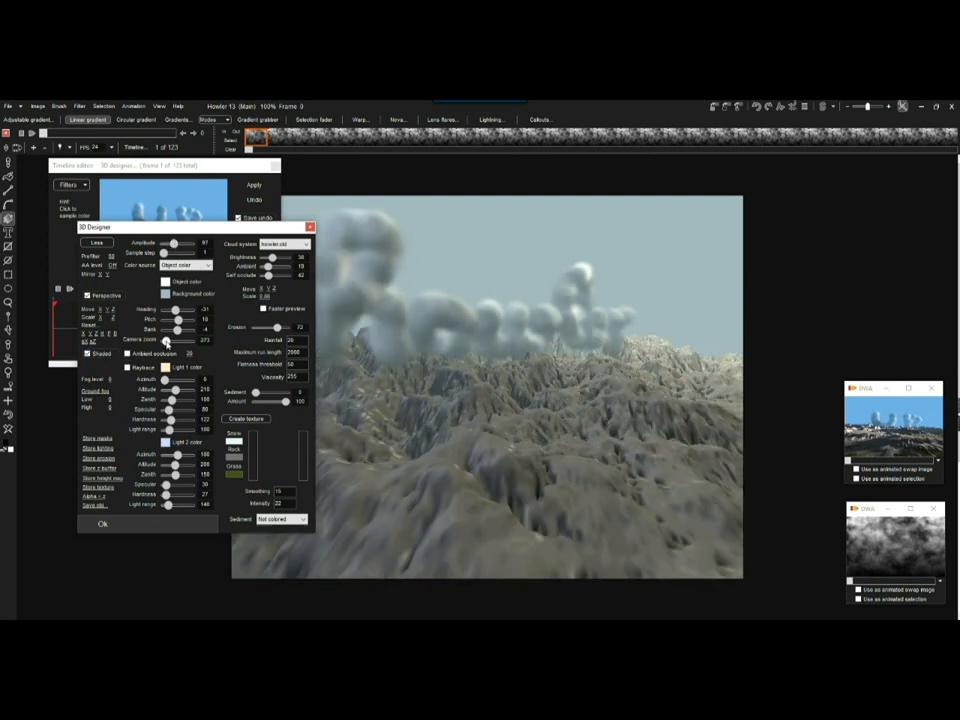
click(176, 341)
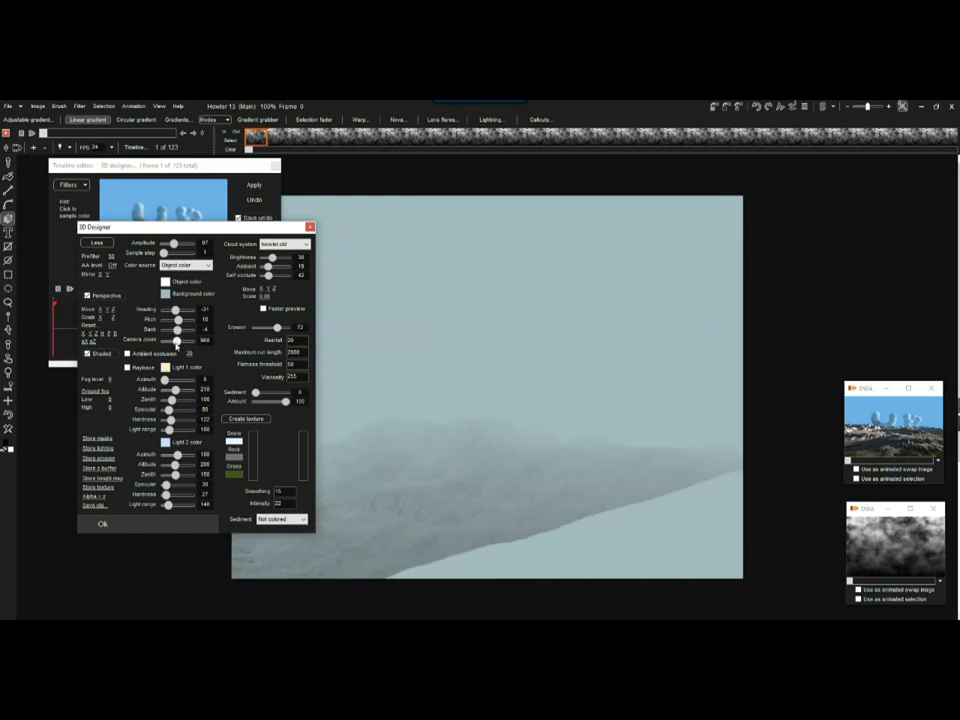
click(166, 340)
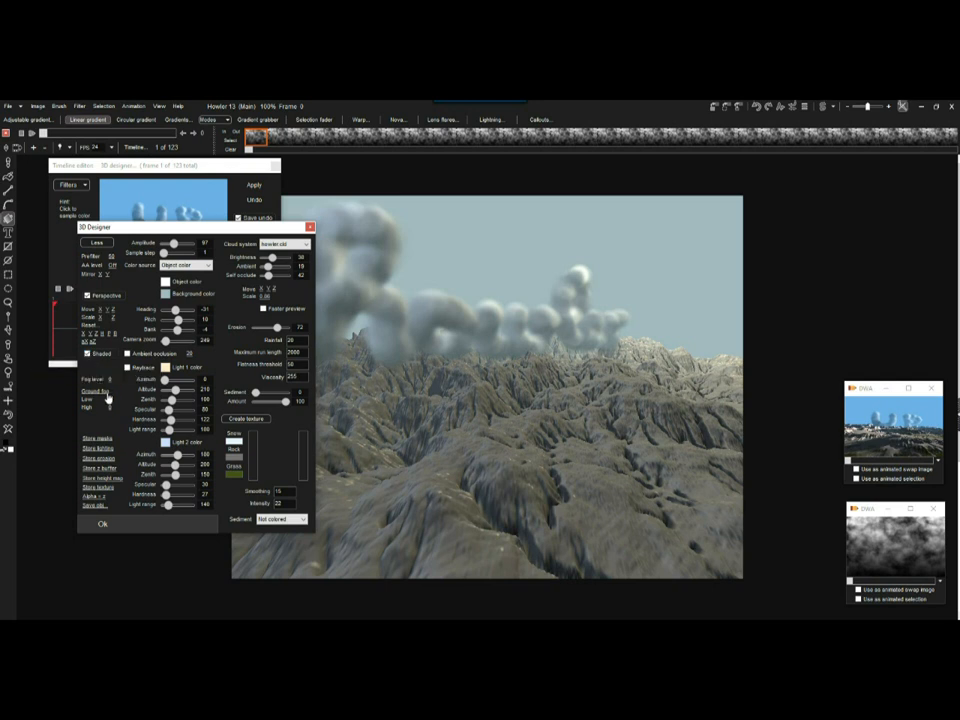
Step: Turn on non linear ground fog and create a snow, rock and grass texture with grass limited to the lowest elevations
click(102, 394)
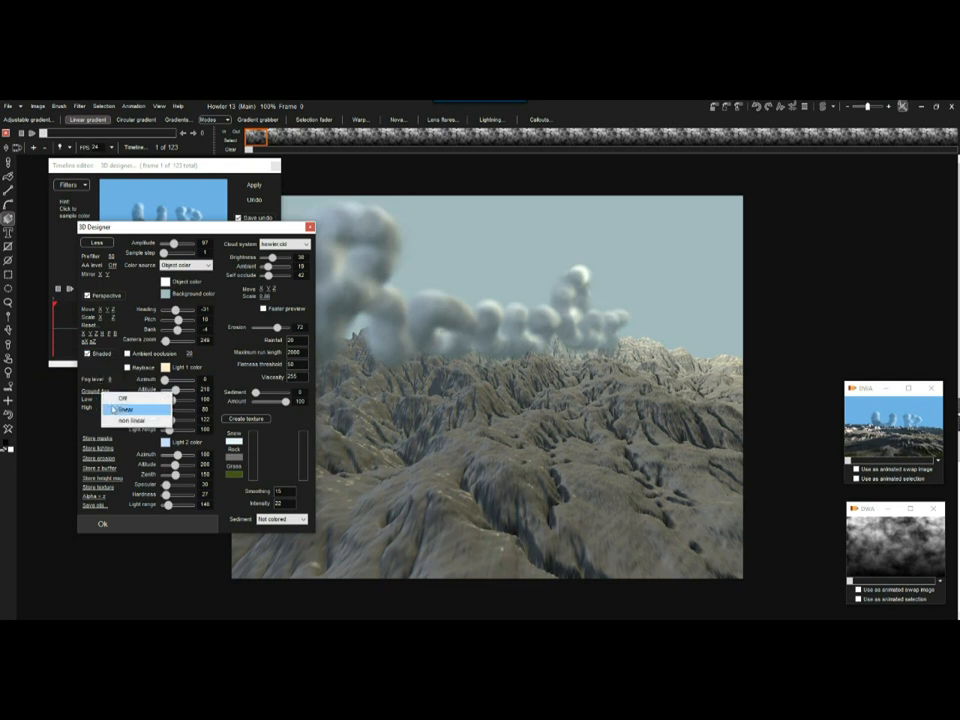
click(133, 420)
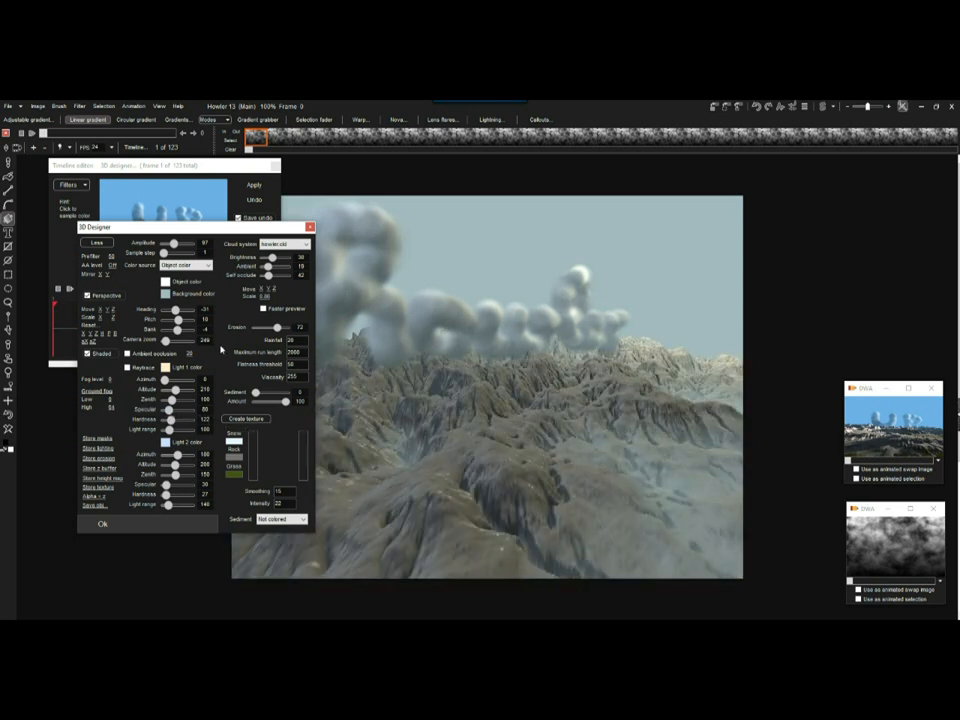
click(250, 420)
click(514, 397)
drag(304, 445, 305, 478)
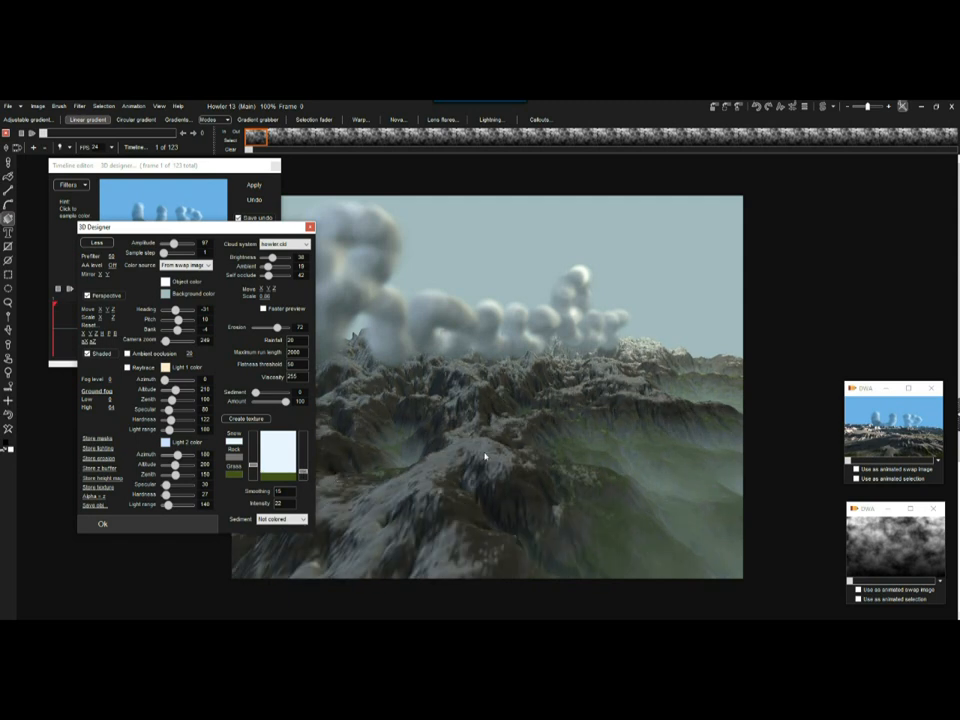
Step: Change the texture's snow color to the near-white #FBFDFE
click(234, 441)
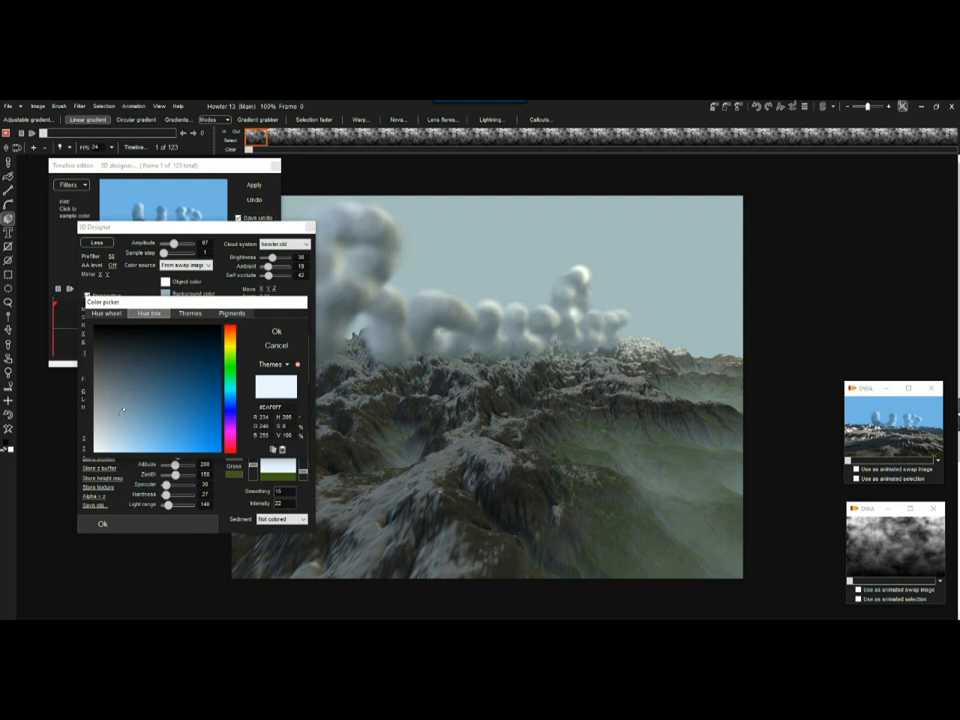
click(98, 447)
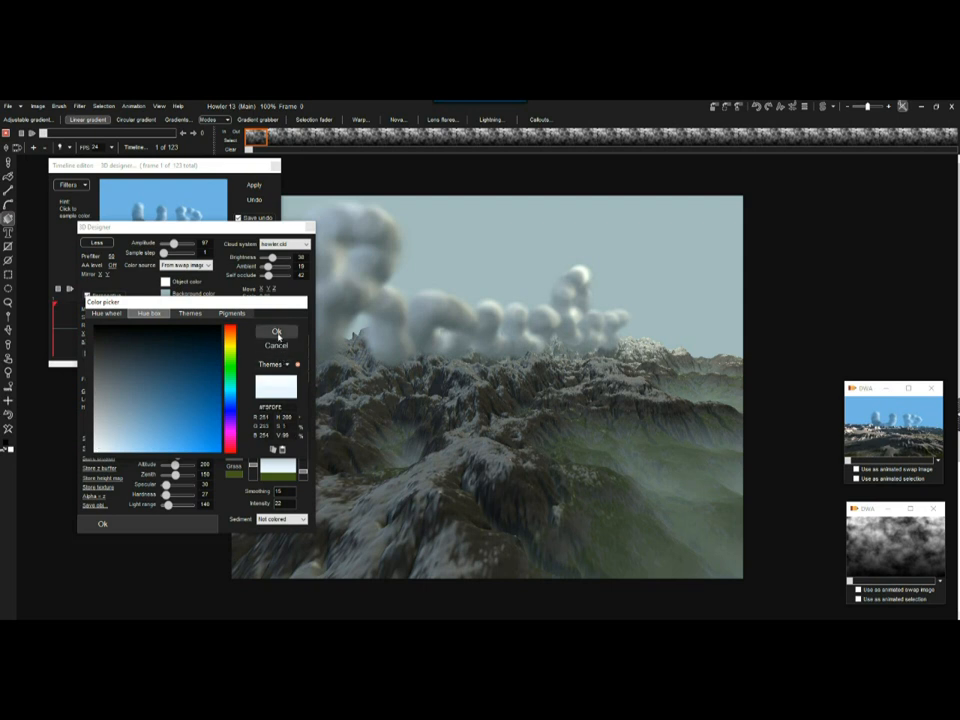
click(276, 331)
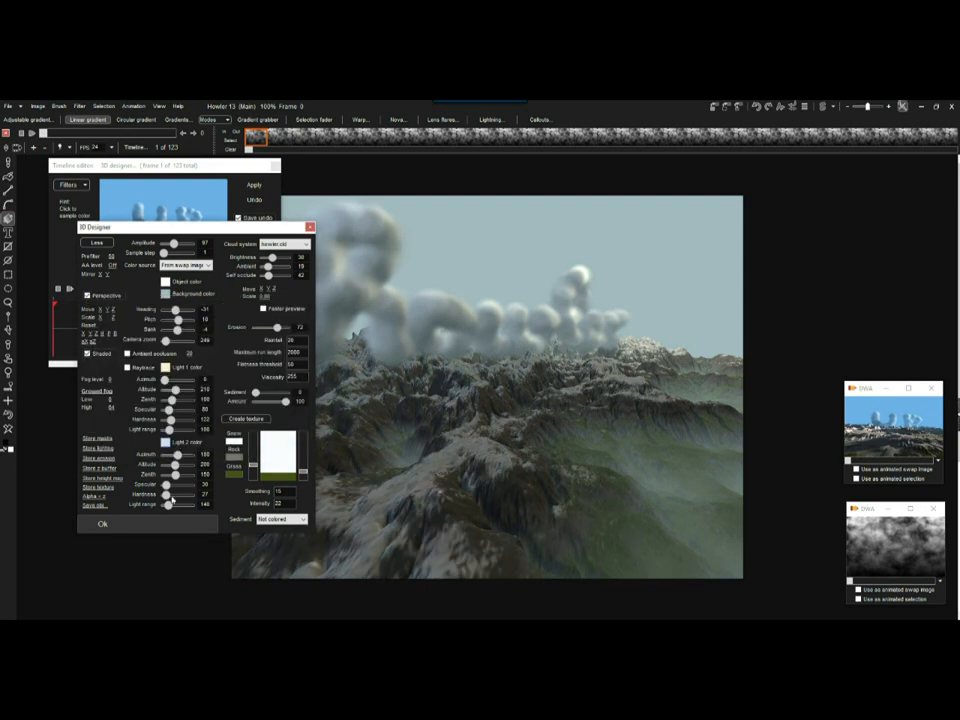
Step: Set Light 2's range to 264 and Light 1's azimuth to 312, and enable Soft raytracing
drag(168, 504, 172, 505)
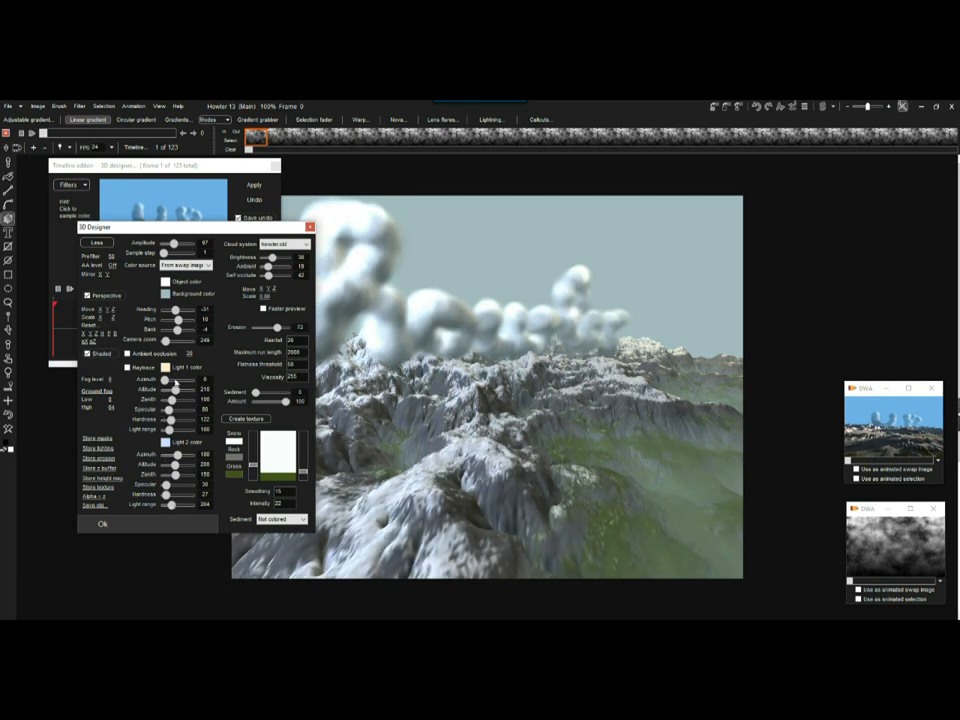
drag(165, 379, 188, 380)
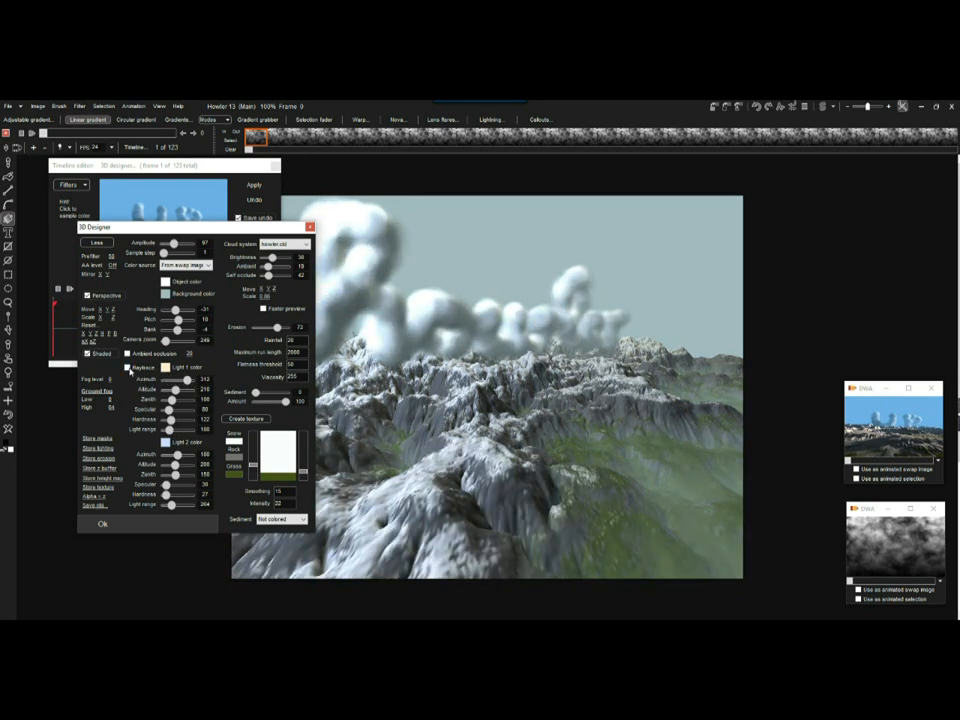
click(129, 369)
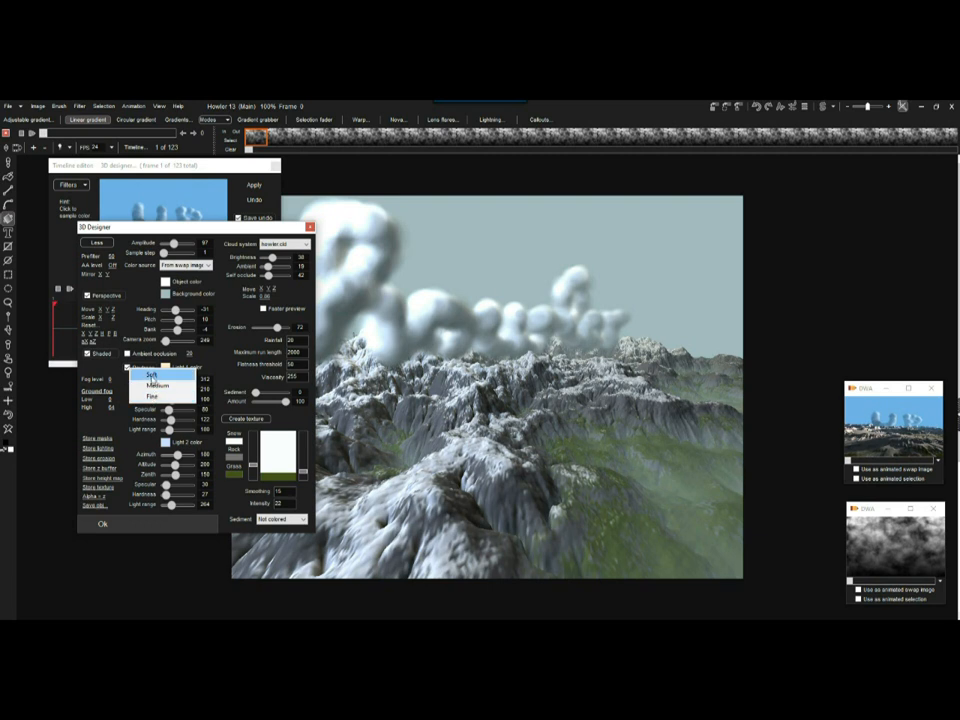
click(157, 376)
Step: Move the dialog aside, set Light 1's azimuth to 360, altitude to 94 and zenith to 290, and set Light 2's range to 226
drag(196, 229, 150, 237)
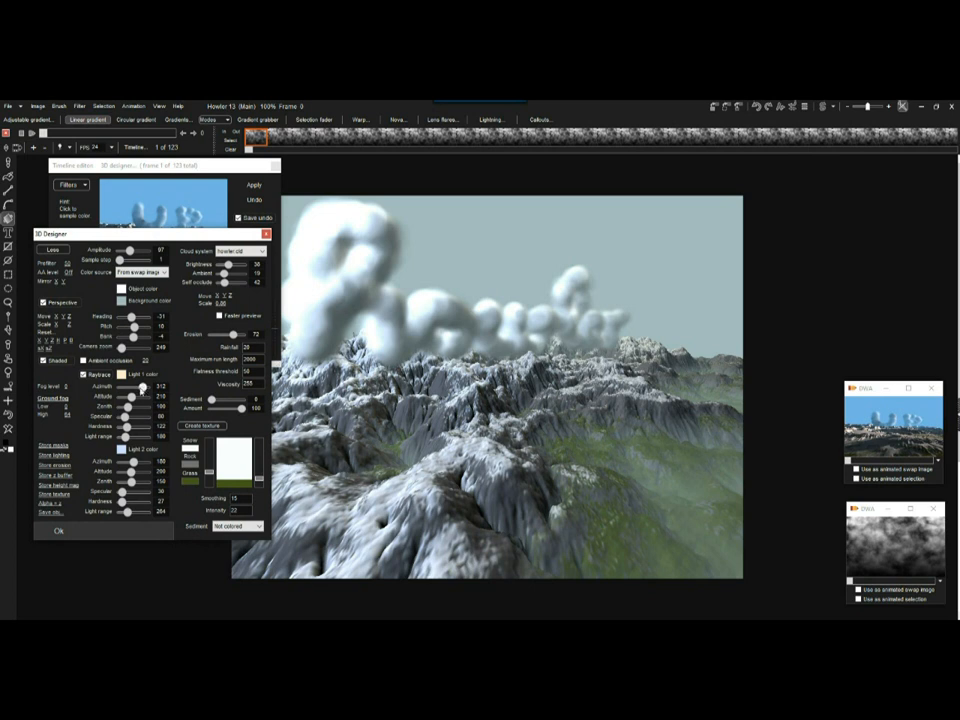
drag(143, 386, 131, 386)
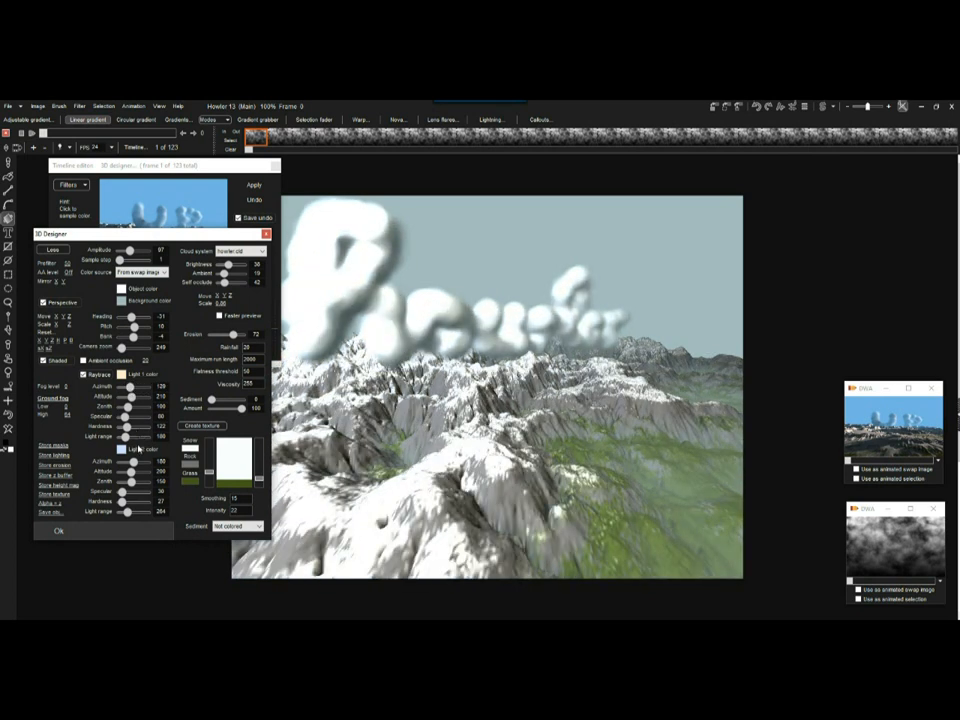
drag(131, 396, 143, 394)
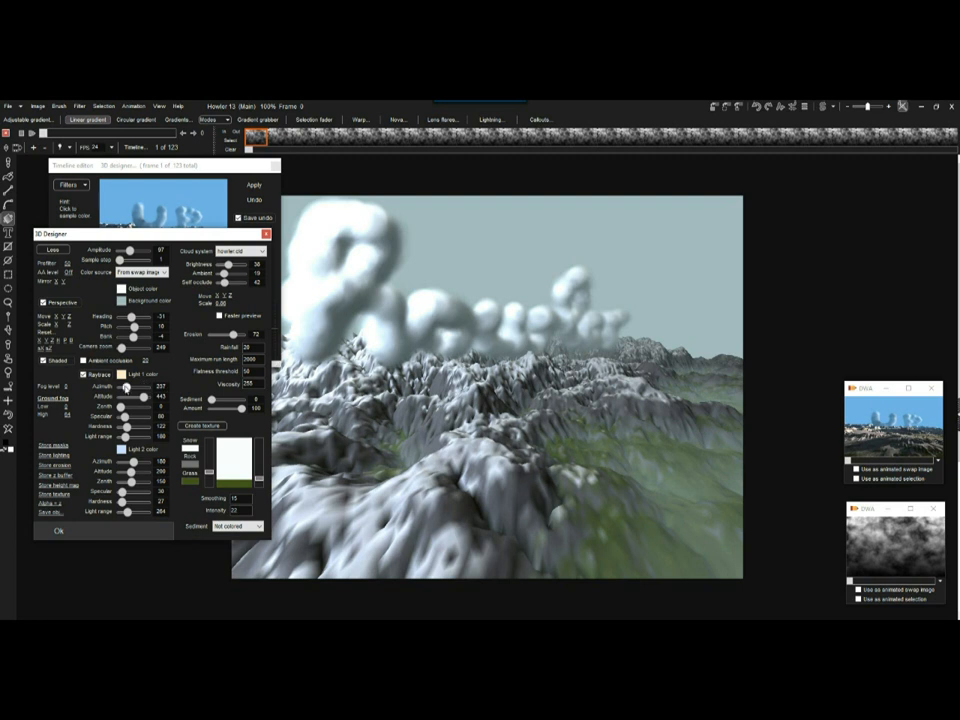
mouse_move(143, 397)
mouse_down()
mouse_move(128, 396)
mouse_move(144, 388)
mouse_move(144, 408)
mouse_move(141, 389)
mouse_move(131, 389)
mouse_move(142, 388)
mouse_up()
drag(128, 516, 125, 512)
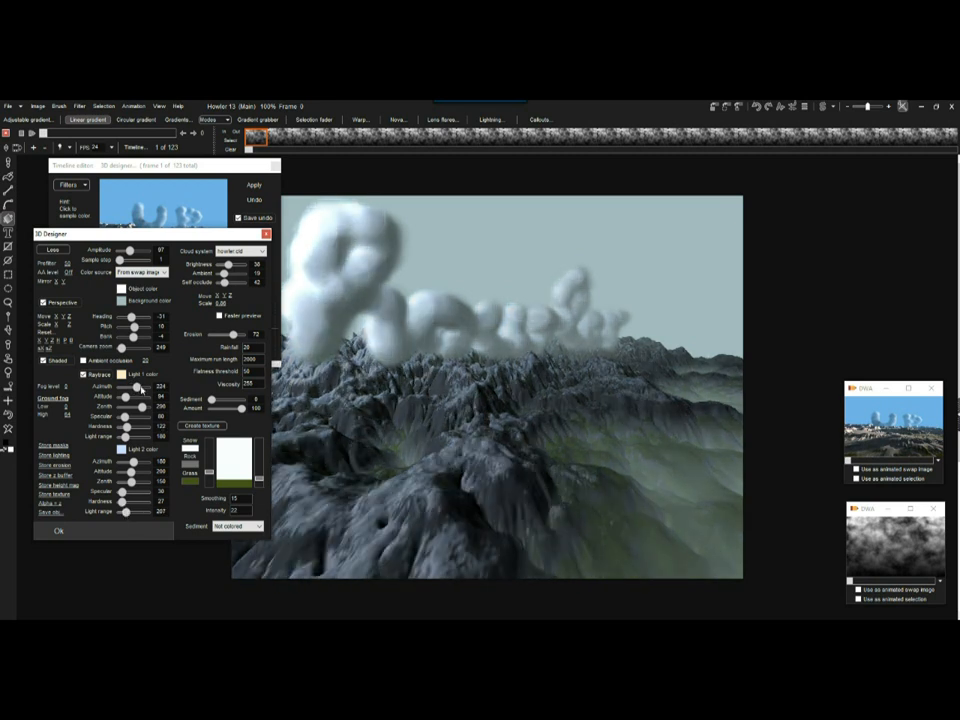
drag(126, 514, 124, 515)
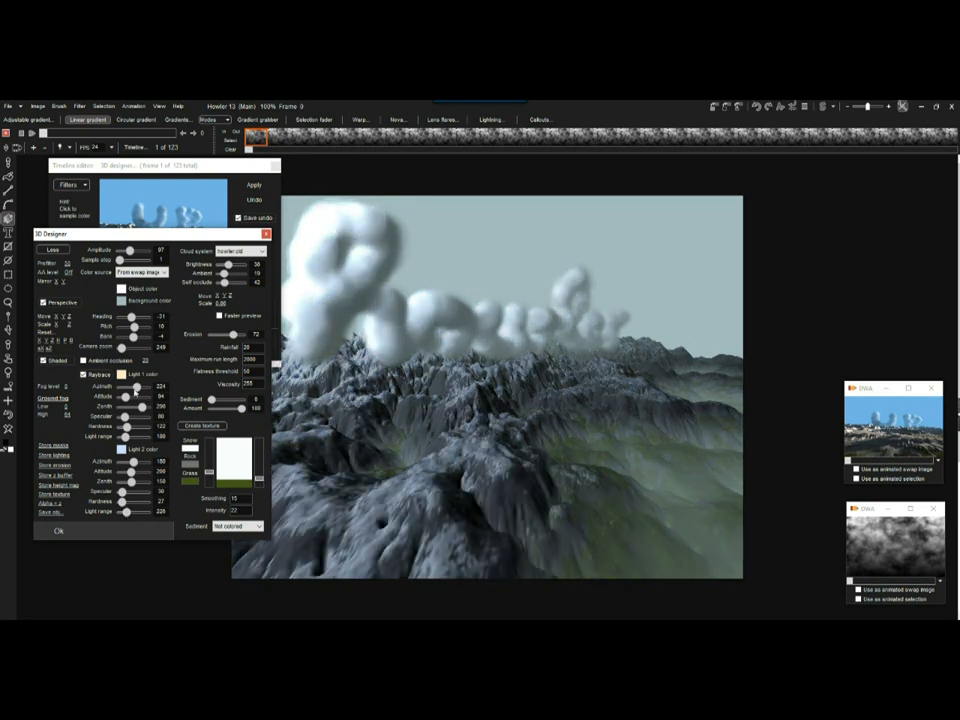
drag(135, 388, 147, 387)
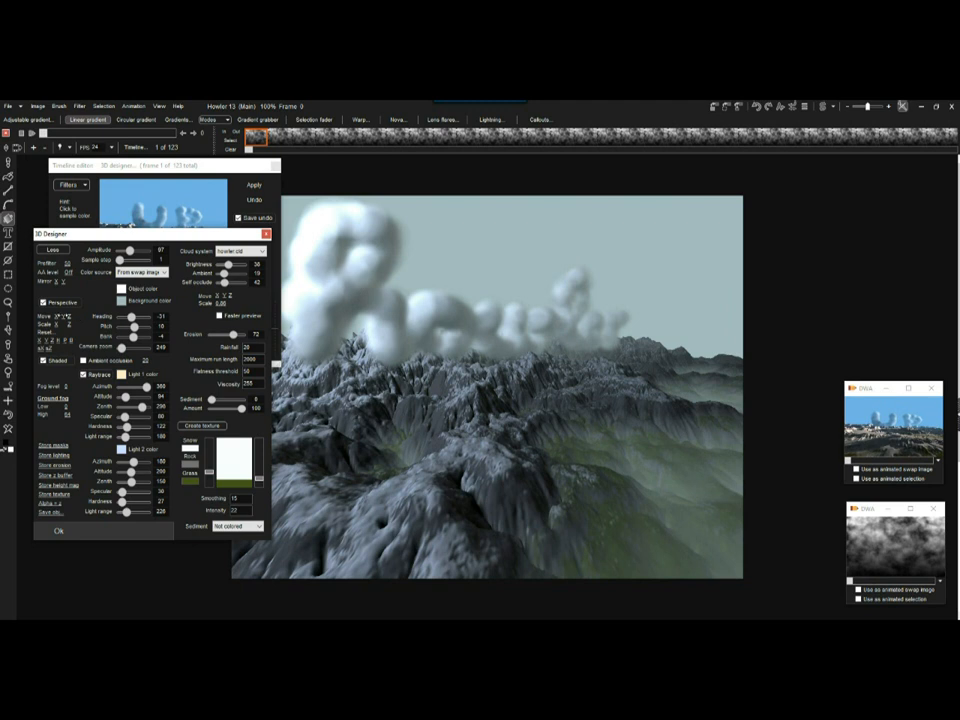
Step: Move the landscape along Z so the mountains and howler cloud sit farther from the camera
drag(70, 316, 124, 308)
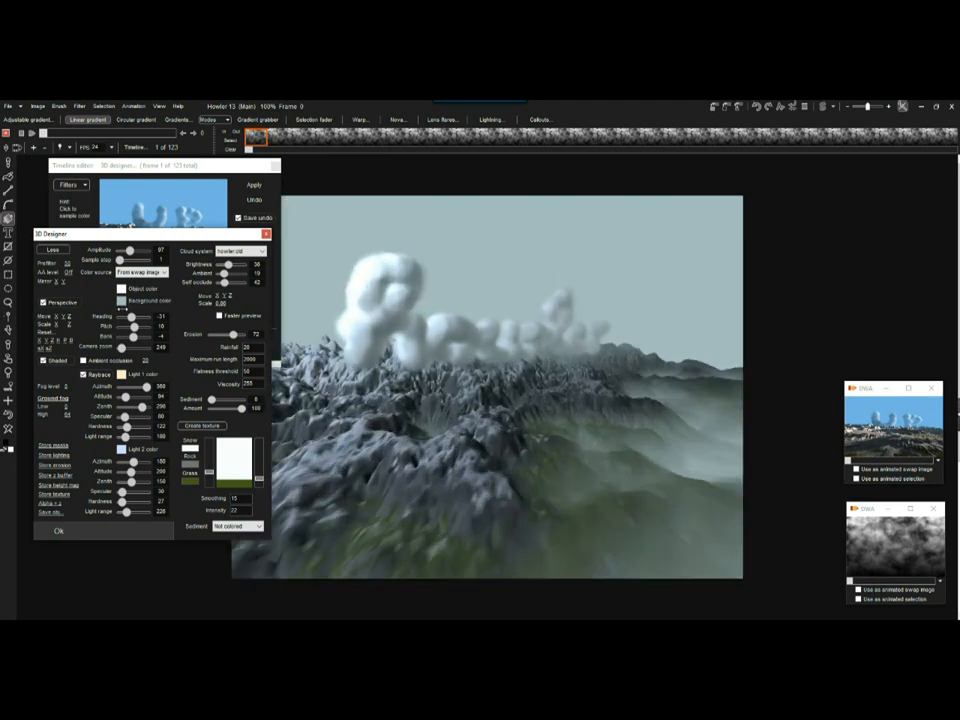